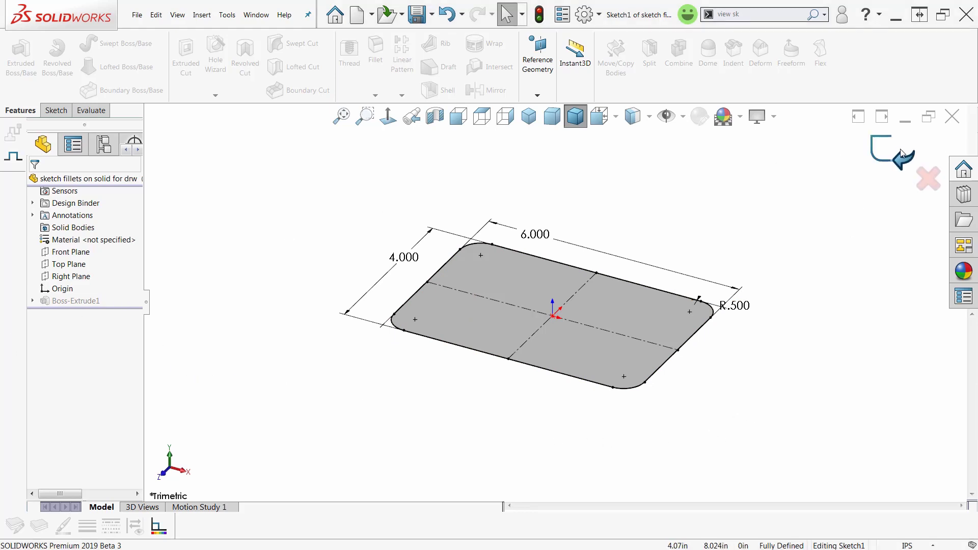
Step: Exit the sketch, review the 6.000 by 4.000 block's R.500 and 1.000 dimensions, then view its top normal
{"action": "left_click", "coordinate": [901, 152]}
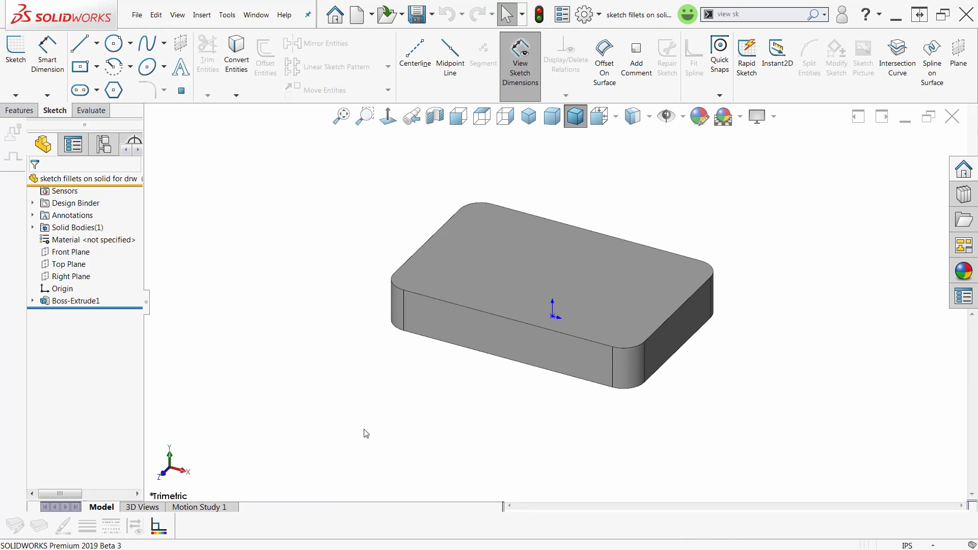
{"action": "left_click", "coordinate": [397, 302]}
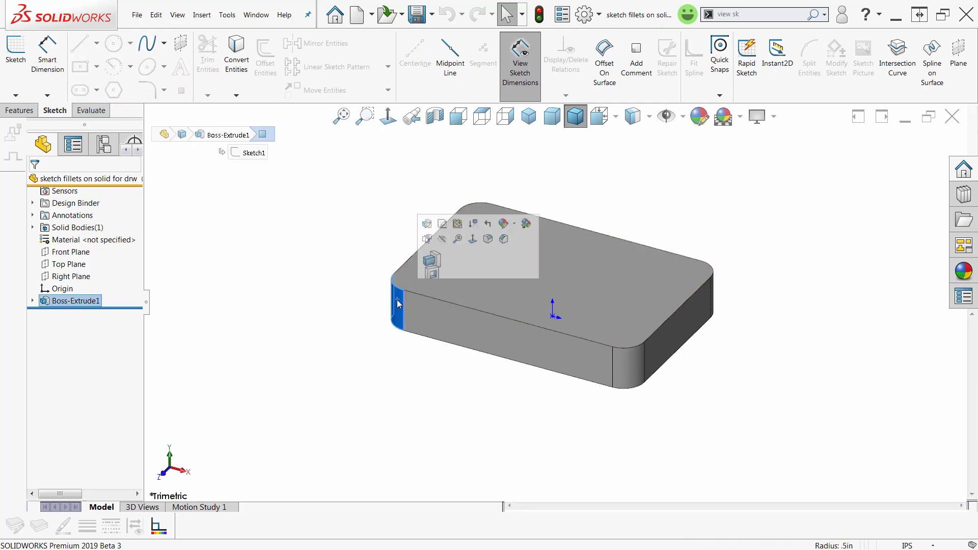
{"action": "double_click", "coordinate": [396, 301]}
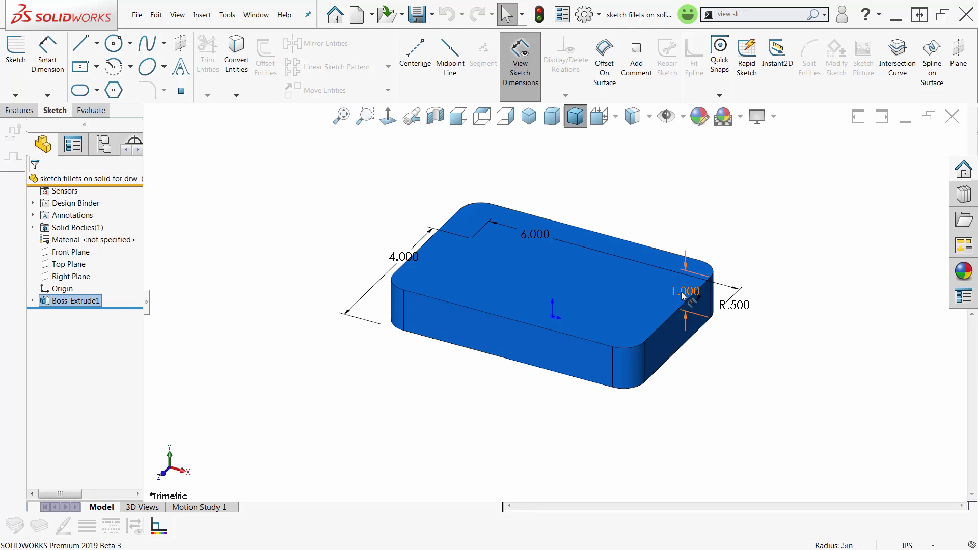
{"action": "left_click", "coordinate": [683, 296]}
{"action": "left_click_drag", "start_coordinate": [739, 305], "coordinate": [836, 293]}
{"action": "left_click", "coordinate": [632, 471]}
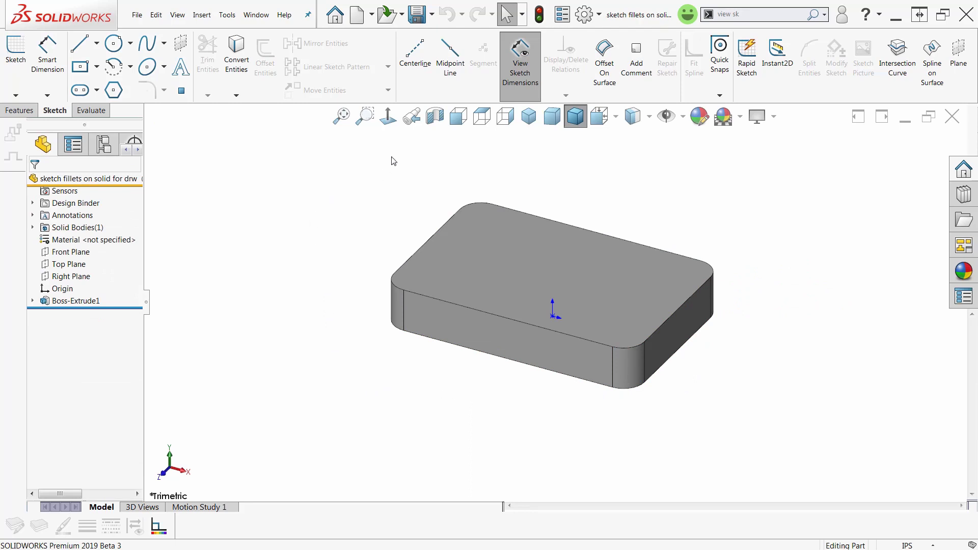
{"action": "left_click", "coordinate": [471, 243]}
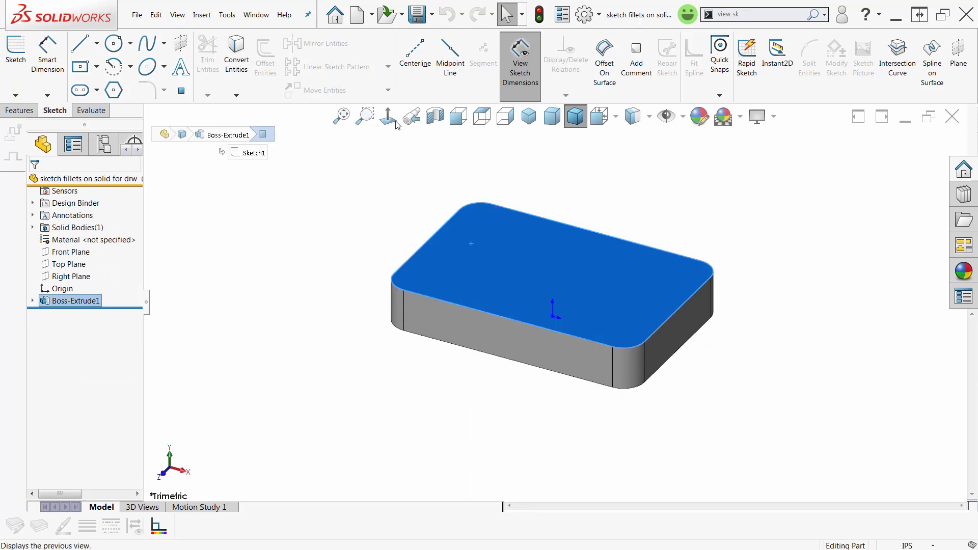
{"action": "left_click", "coordinate": [397, 122]}
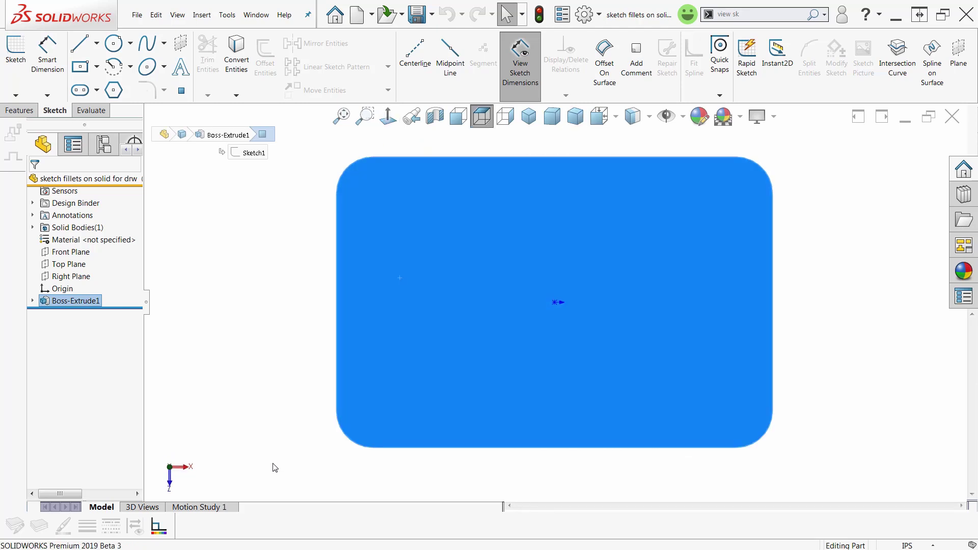
Step: Edit Sketch1 and delete the top-left, bottom-left, bottom-right and top-right R.500 corner arcs
{"action": "left_click", "coordinate": [422, 354]}
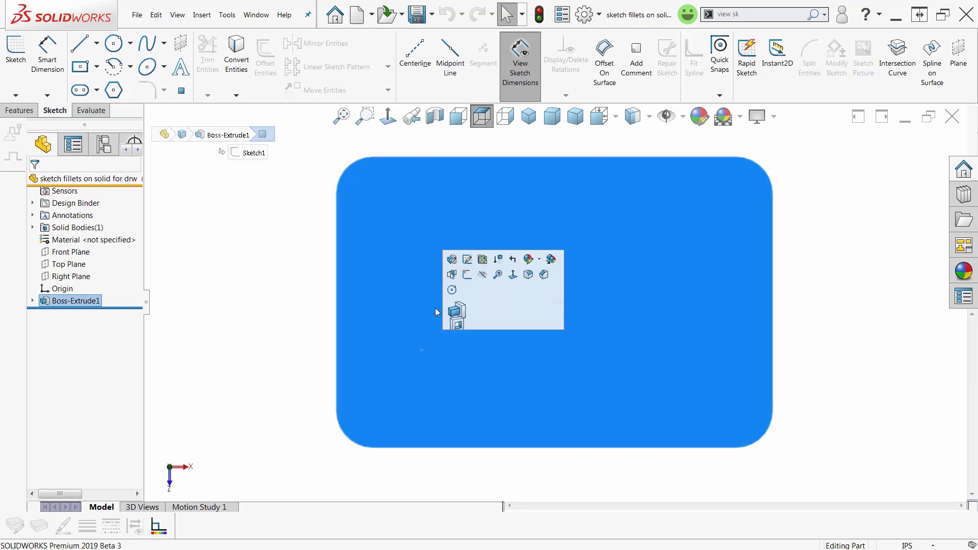
{"action": "left_click", "coordinate": [468, 261]}
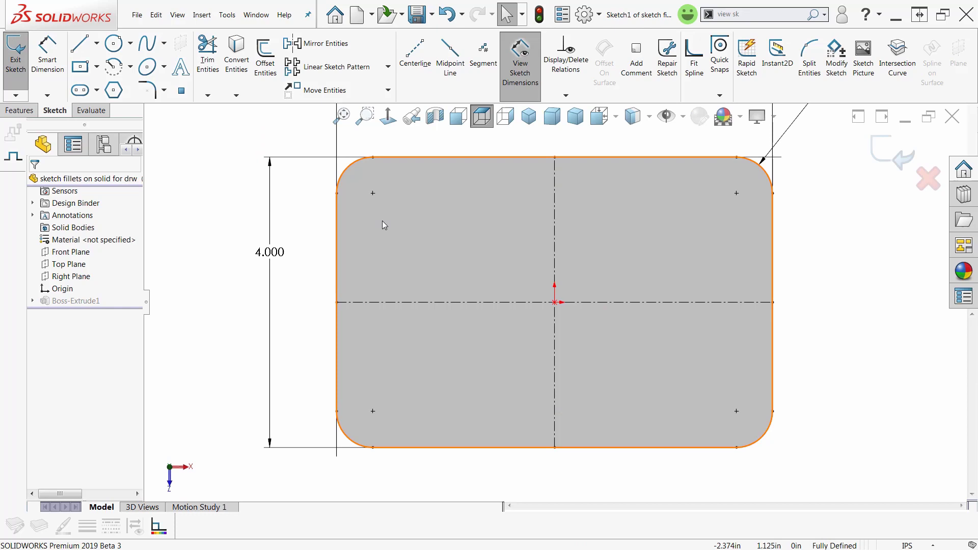
{"action": "left_click", "coordinate": [347, 170]}
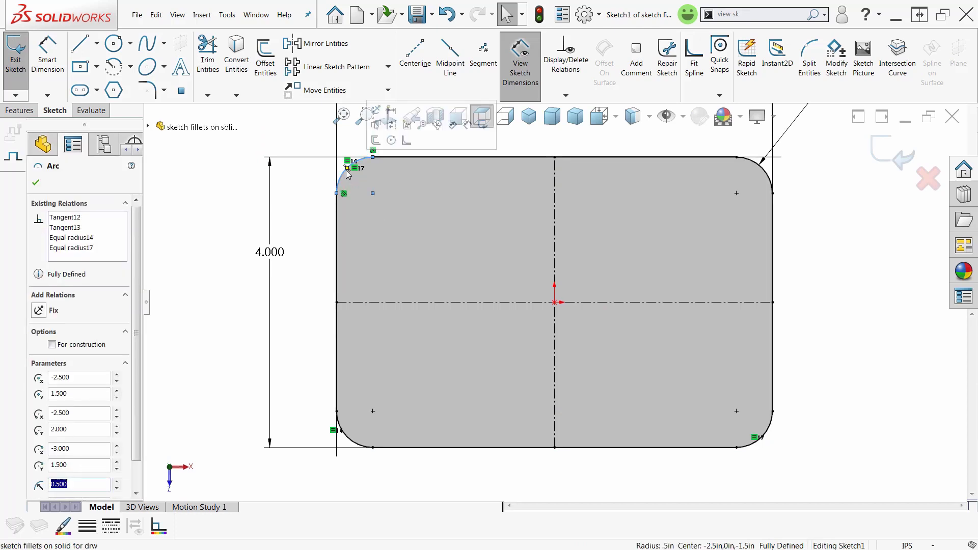
{"action": "key", "text": "Delete"}
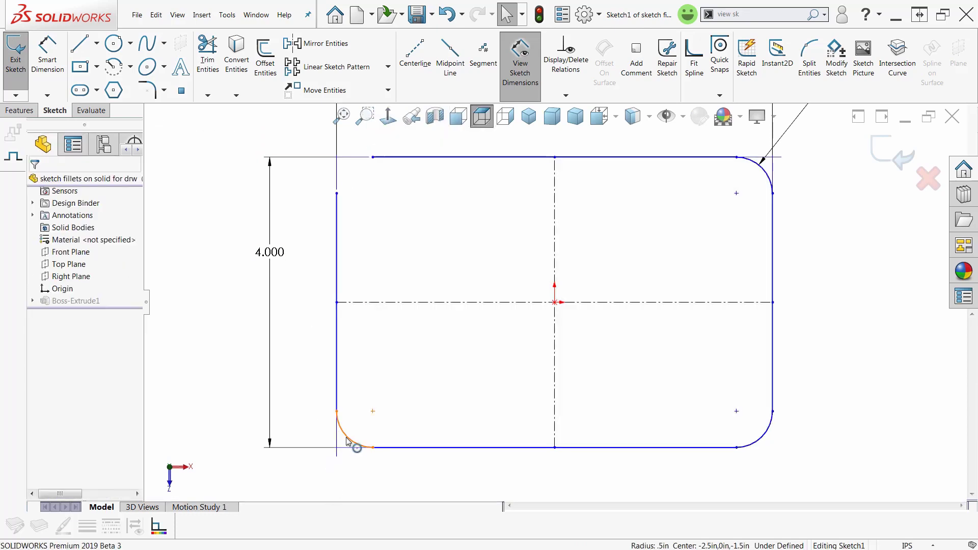
{"action": "left_click", "coordinate": [347, 437]}
{"action": "key", "text": "Delete"}
{"action": "left_click", "coordinate": [764, 435]}
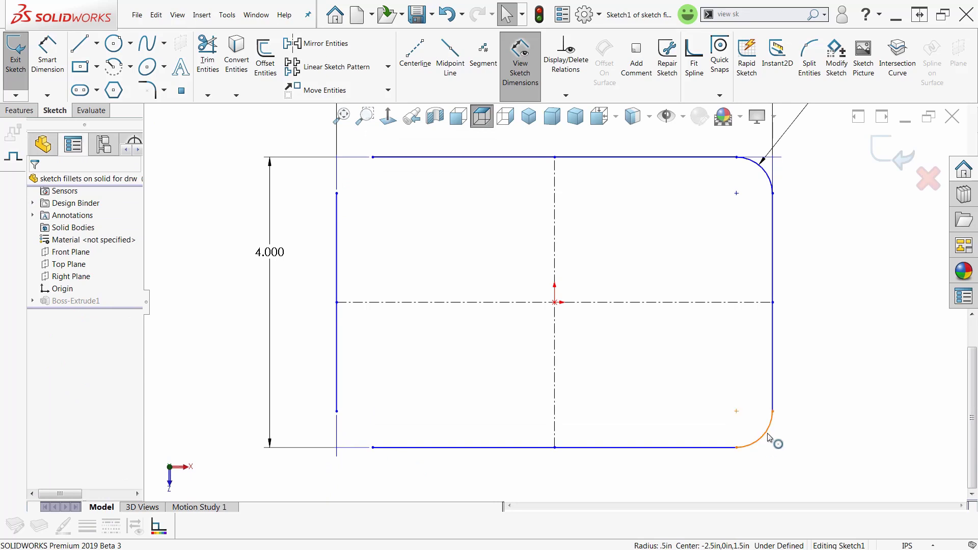
{"action": "key", "text": "Delete"}
{"action": "left_click", "coordinate": [764, 161]}
{"action": "key", "text": "Delete"}
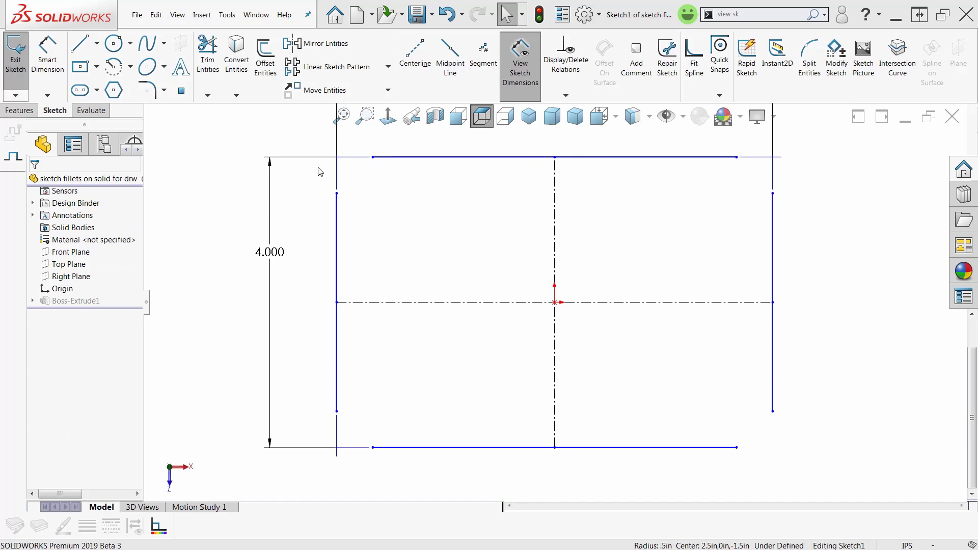
Step: Corner-trim the left/top, right/top and bottom/right line pairs so the rectangle closes with sharp corners
{"action": "left_click", "coordinate": [202, 62]}
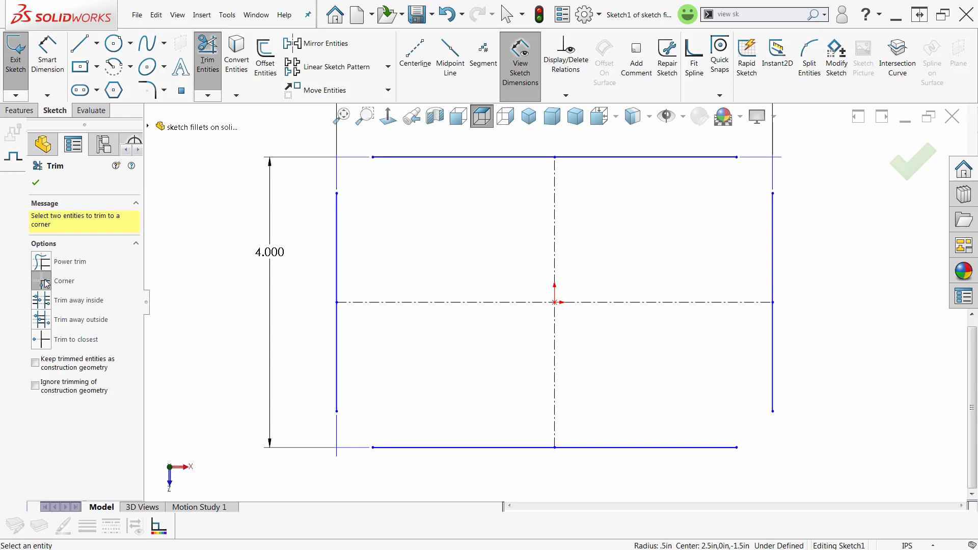
{"action": "left_click", "coordinate": [42, 280]}
{"action": "left_click", "coordinate": [337, 226]}
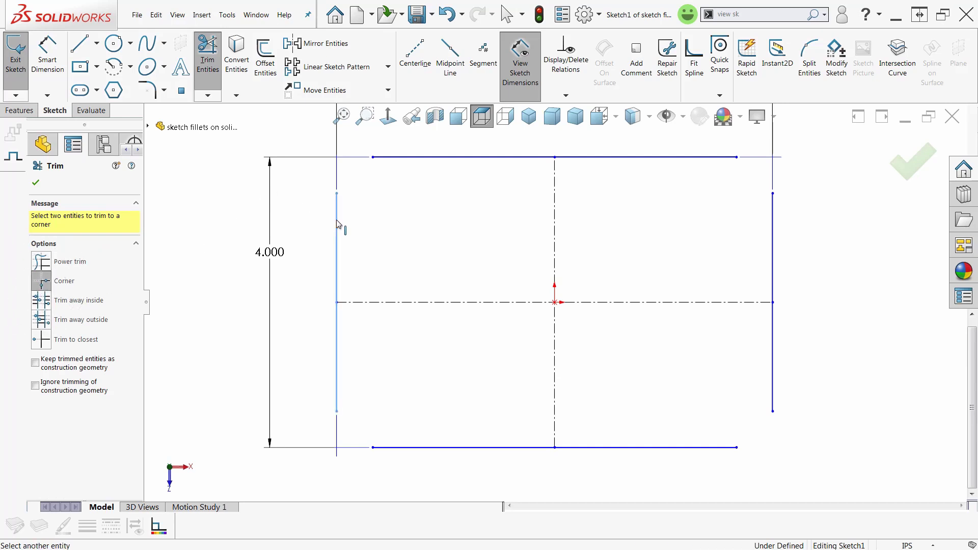
{"action": "left_click", "coordinate": [410, 158]}
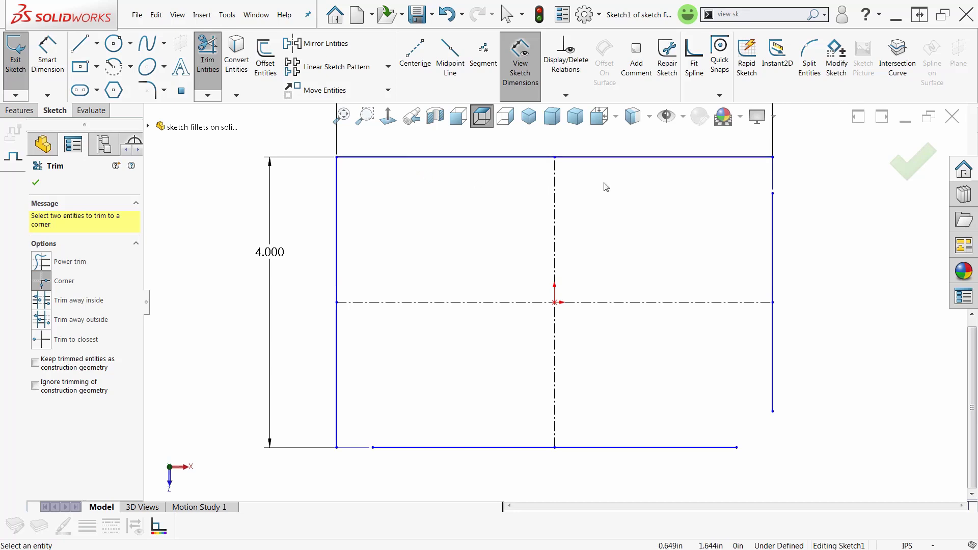
{"action": "left_click", "coordinate": [773, 219]}
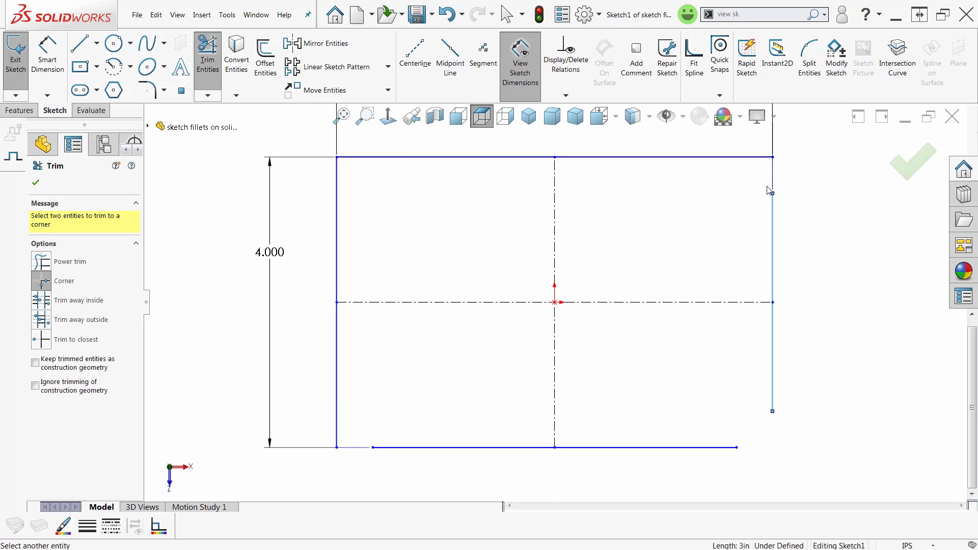
{"action": "left_click", "coordinate": [752, 158]}
{"action": "left_click", "coordinate": [735, 448]}
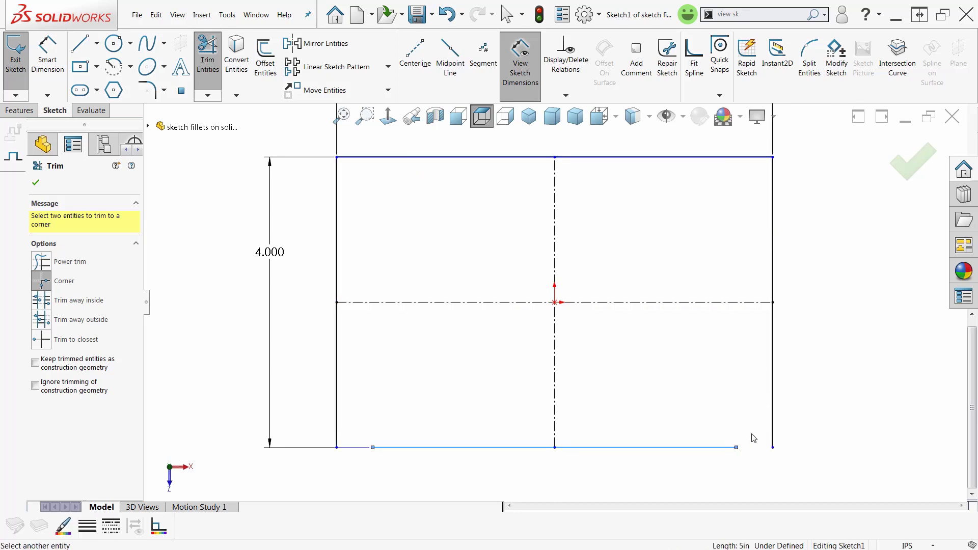
{"action": "left_click", "coordinate": [772, 413]}
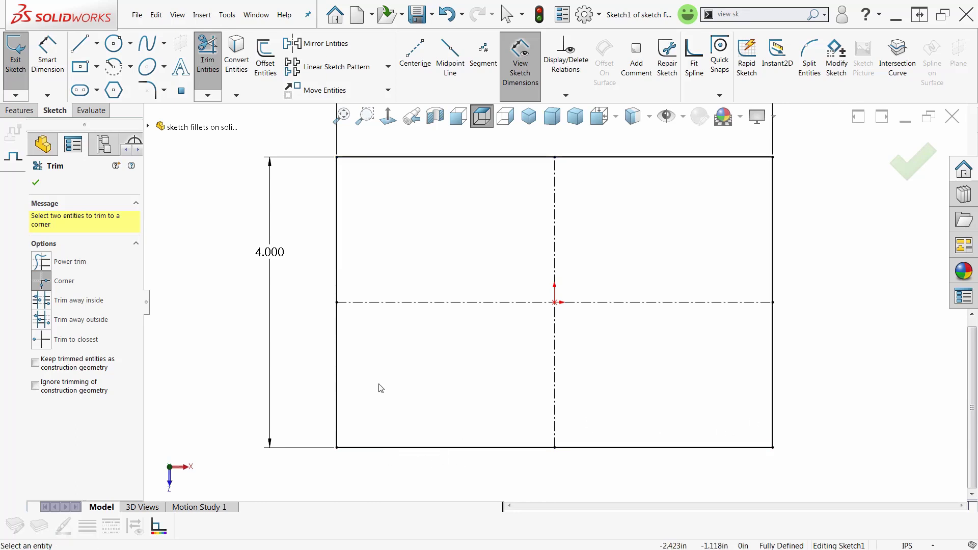
{"action": "left_click", "coordinate": [35, 182]}
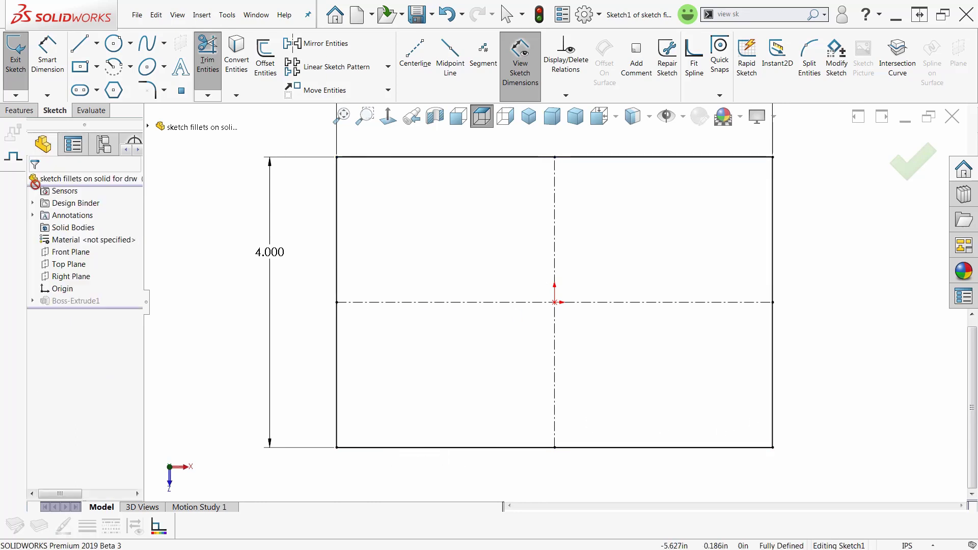
Step: Rebuild the sharp-cornered block and enter Fillets as the Default configuration's new name in its Properties
{"action": "left_click", "coordinate": [892, 152]}
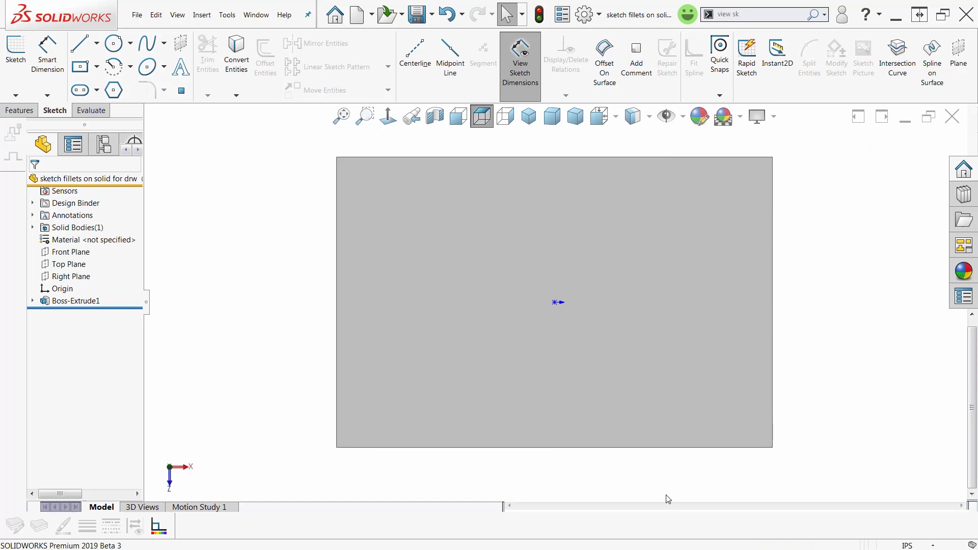
{"action": "left_click", "coordinate": [553, 116]}
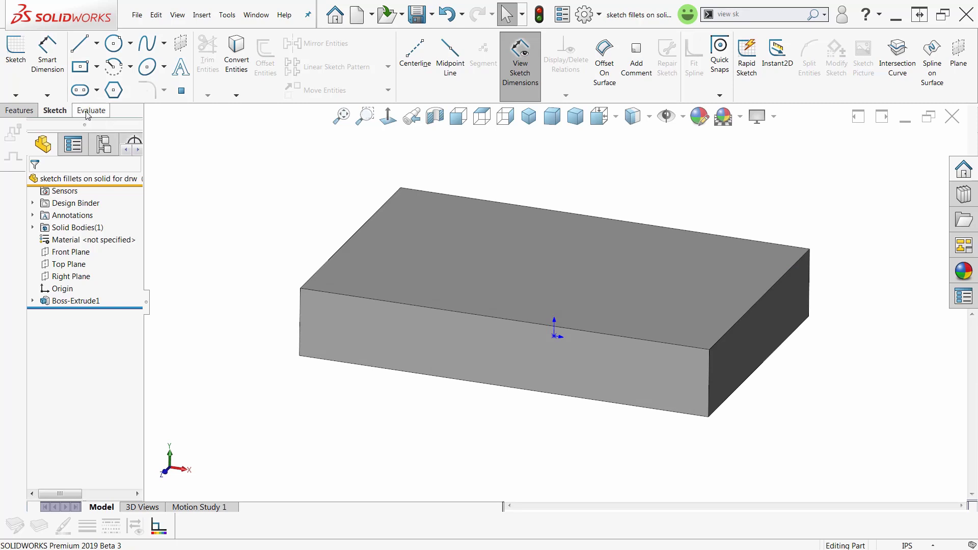
{"action": "left_click", "coordinate": [105, 146]}
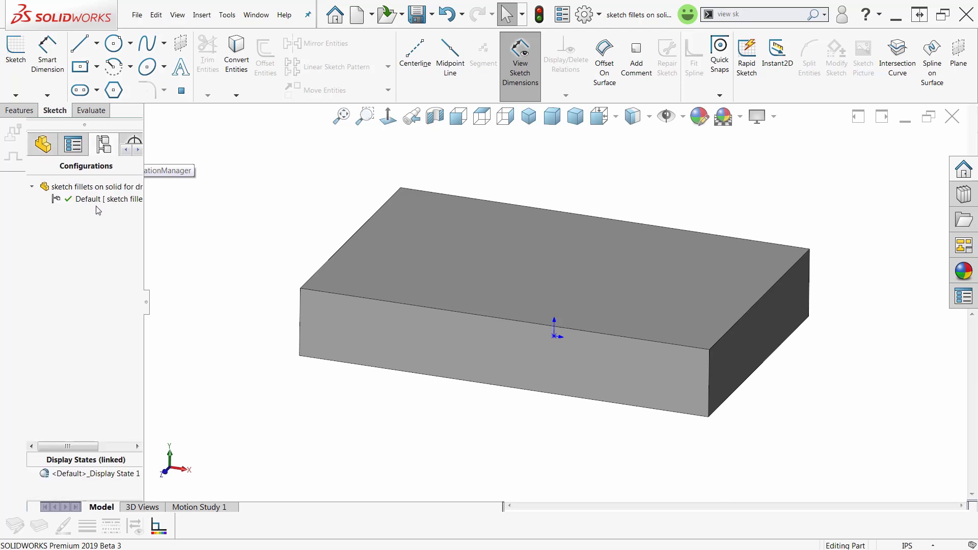
{"action": "right_click", "coordinate": [82, 200]}
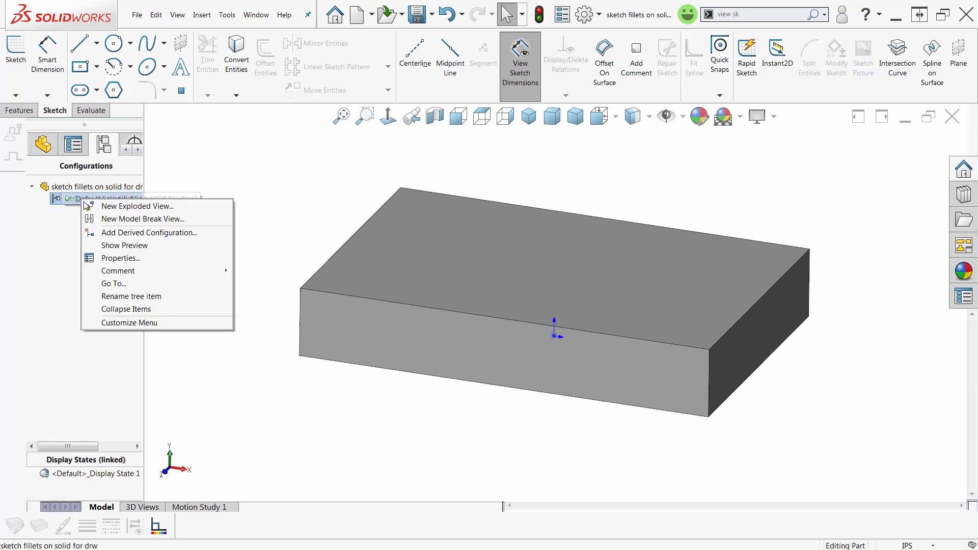
{"action": "left_click", "coordinate": [122, 259]}
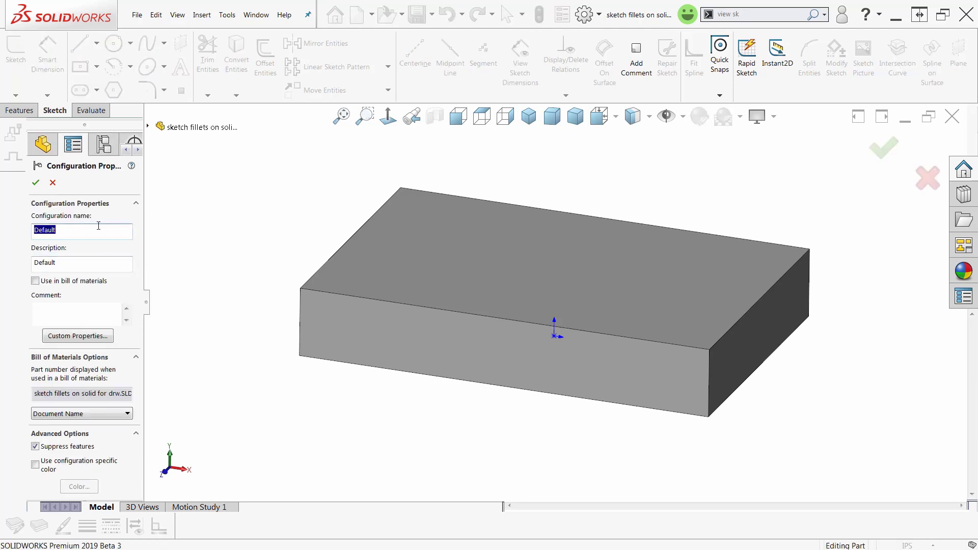
{"action": "type", "text": "Fillets"}
Step: Confirm the Fillets name, add a configuration named Chamfers, and reactivate Fillets
{"action": "left_click", "coordinate": [35, 179]}
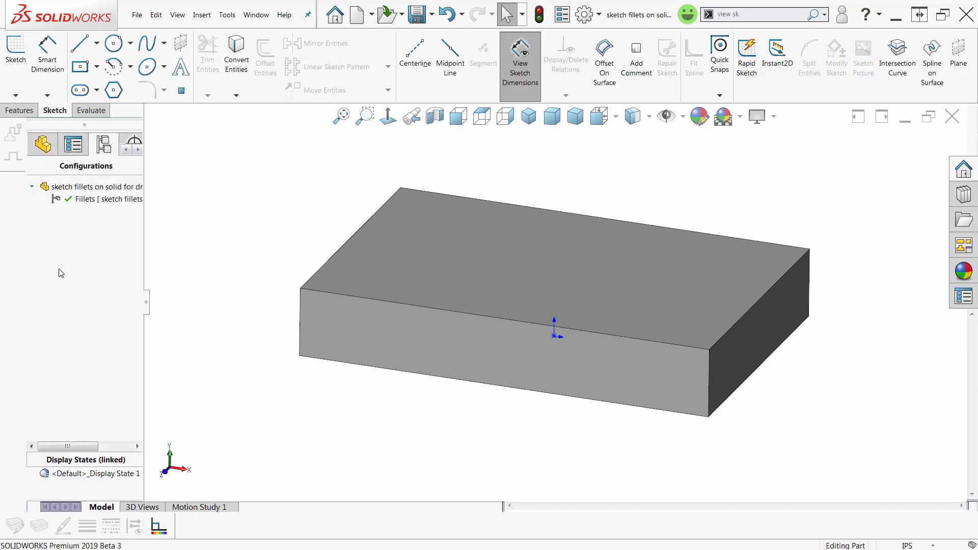
{"action": "right_click", "coordinate": [59, 270]}
{"action": "left_click", "coordinate": [96, 278]}
{"action": "right_click", "coordinate": [93, 252]}
{"action": "left_click", "coordinate": [128, 258]}
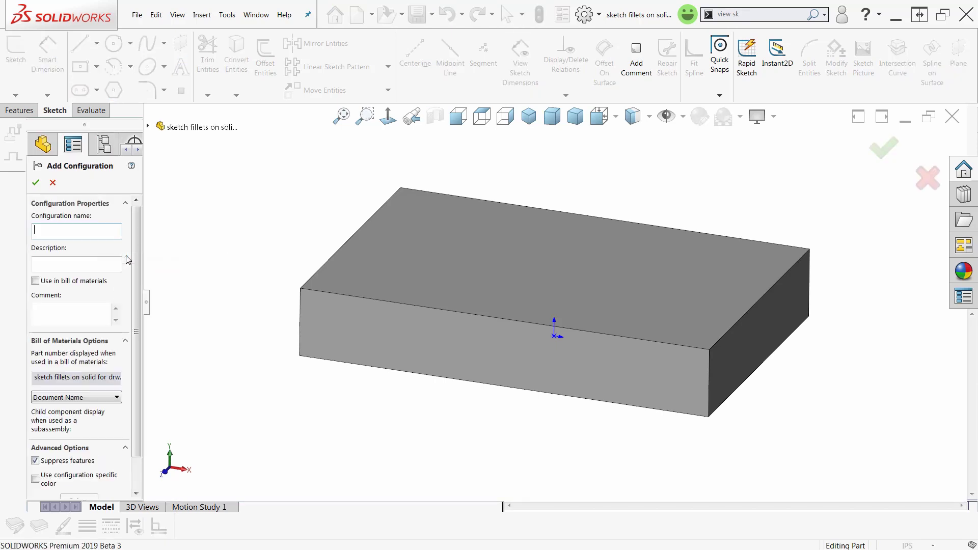
{"action": "type", "text": "Chamfers"}
{"action": "key", "text": "Return"}
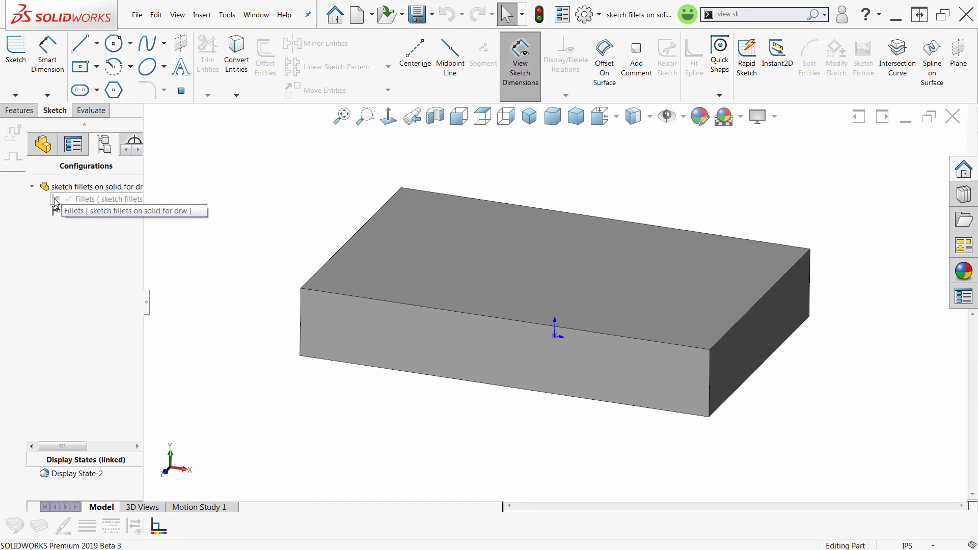
{"action": "double_click", "coordinate": [91, 199]}
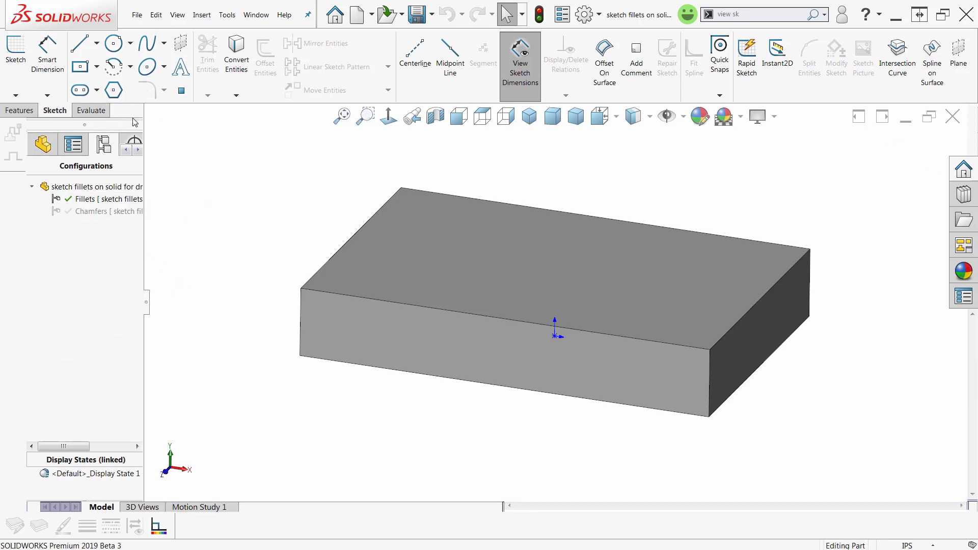
Step: Add a 0.5 in fillet to the block's four connected vertical corner edges
{"action": "left_click", "coordinate": [19, 111]}
{"action": "left_click", "coordinate": [376, 51]}
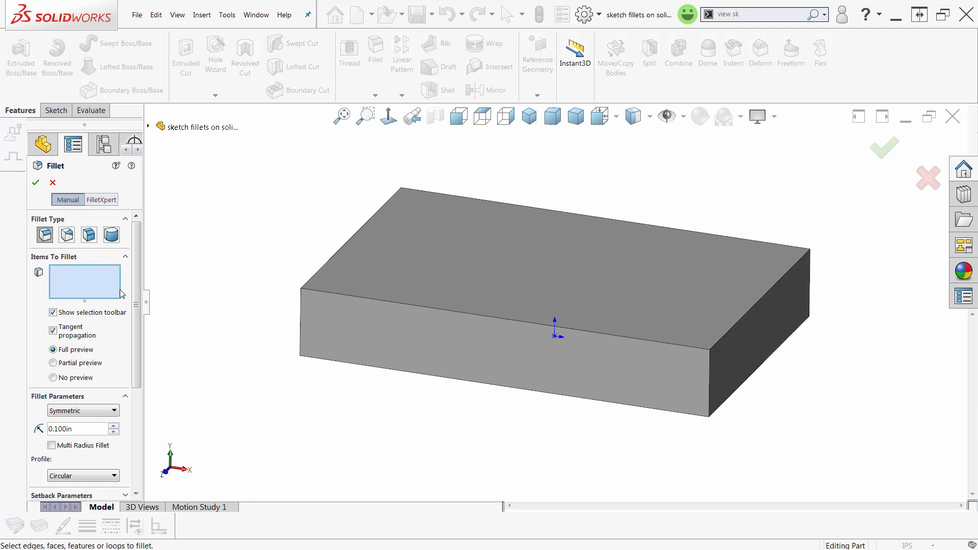
{"action": "double_click", "coordinate": [90, 431]}
{"action": "type", "text": "0.5"}
{"action": "key", "text": "Return"}
{"action": "left_click", "coordinate": [300, 324]}
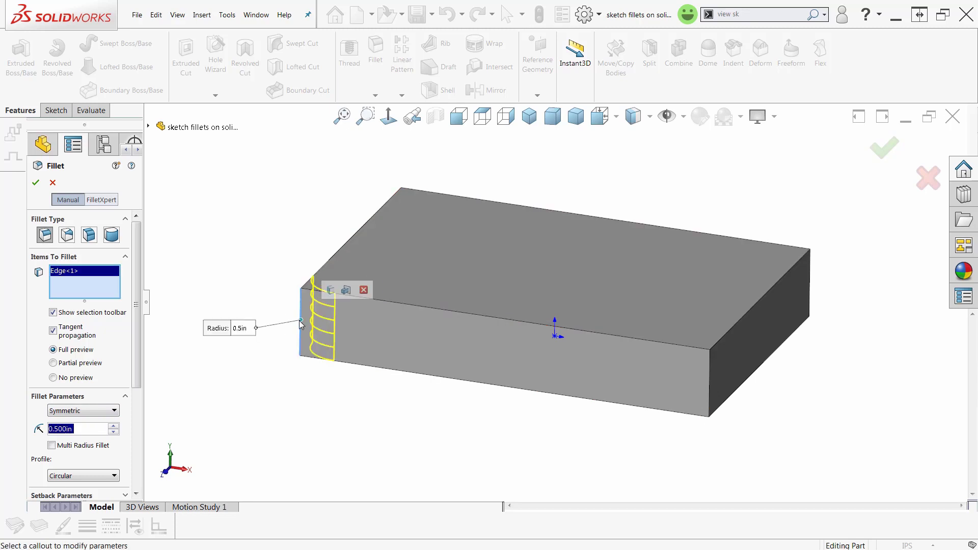
{"action": "left_click", "coordinate": [330, 290]}
{"action": "key", "text": "Return"}
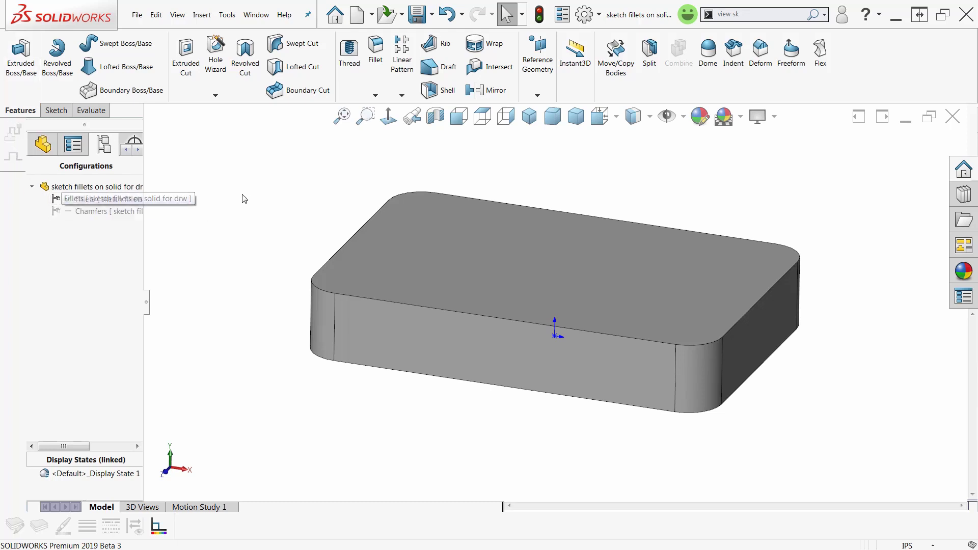
Step: Activate Chamfers and leave Fillet1 suppressed there so the block shows square corners
{"action": "double_click", "coordinate": [60, 211]}
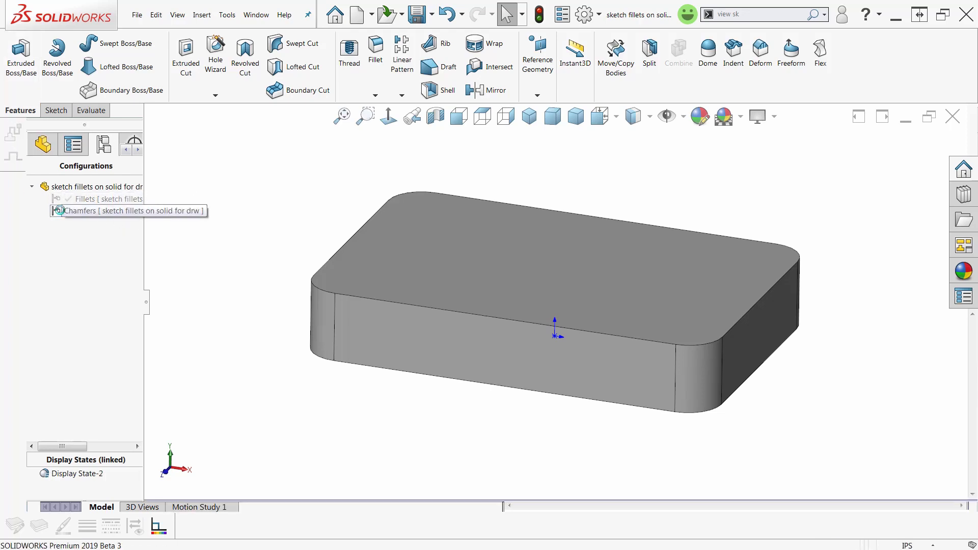
{"action": "left_click", "coordinate": [43, 144]}
{"action": "left_click", "coordinate": [59, 313]}
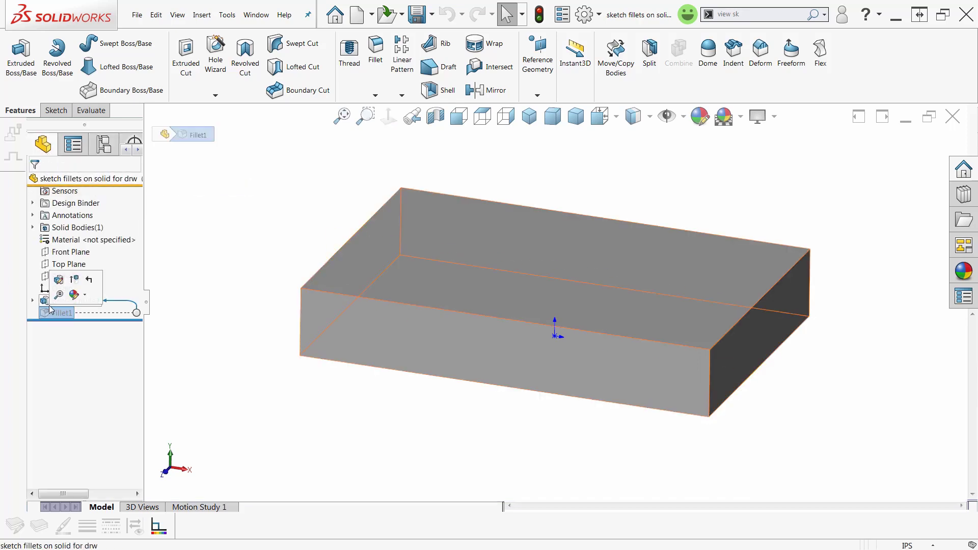
{"action": "left_click", "coordinate": [154, 304]}
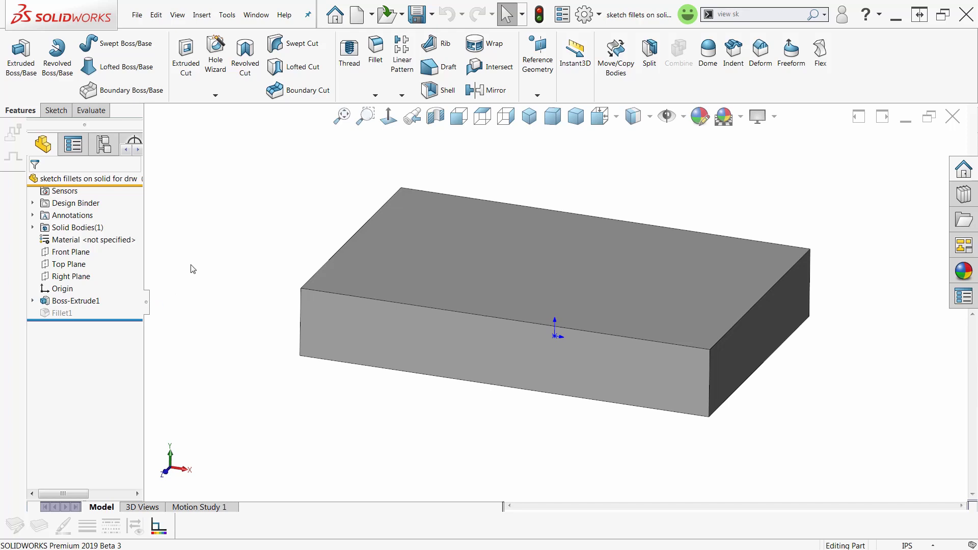
{"action": "left_click", "coordinate": [71, 313]}
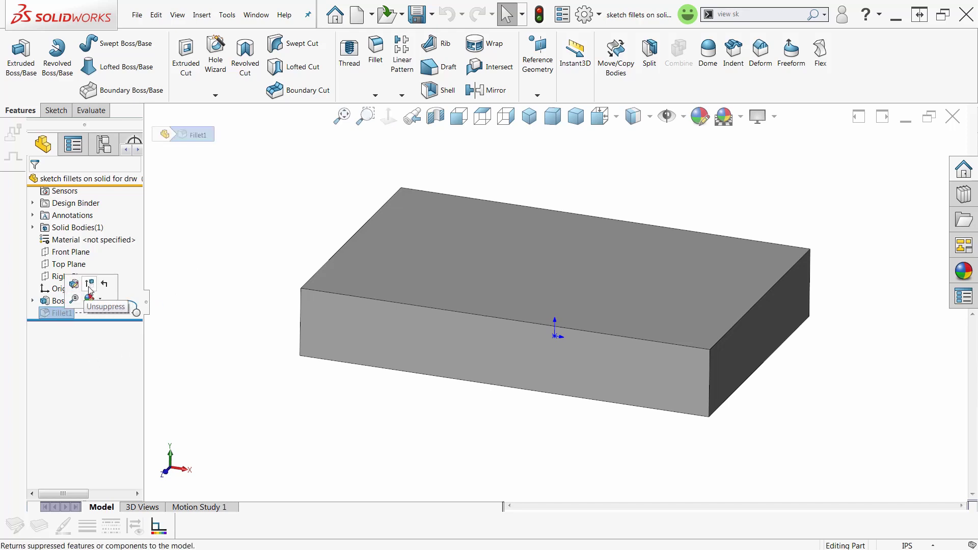
{"action": "left_click", "coordinate": [89, 290]}
{"action": "left_click", "coordinate": [61, 314]}
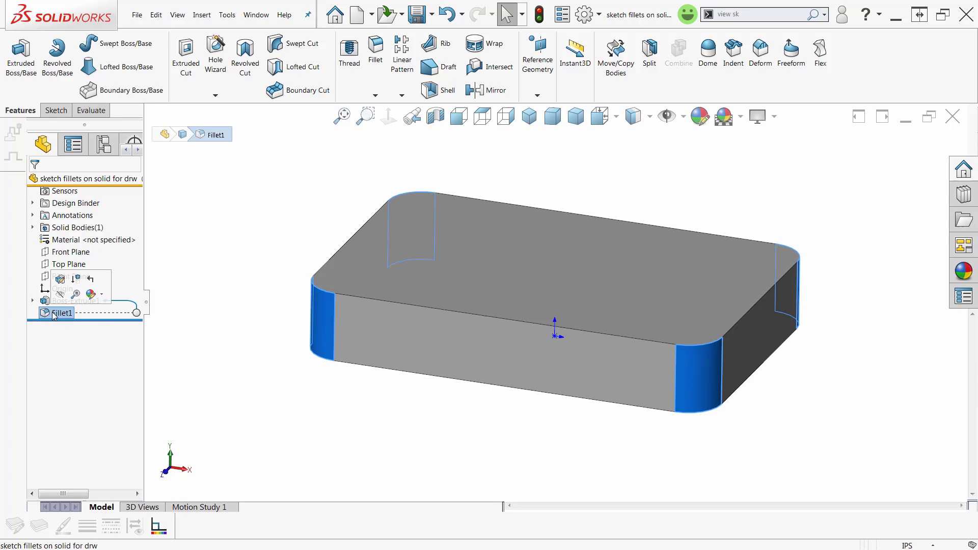
{"action": "left_click", "coordinate": [79, 279]}
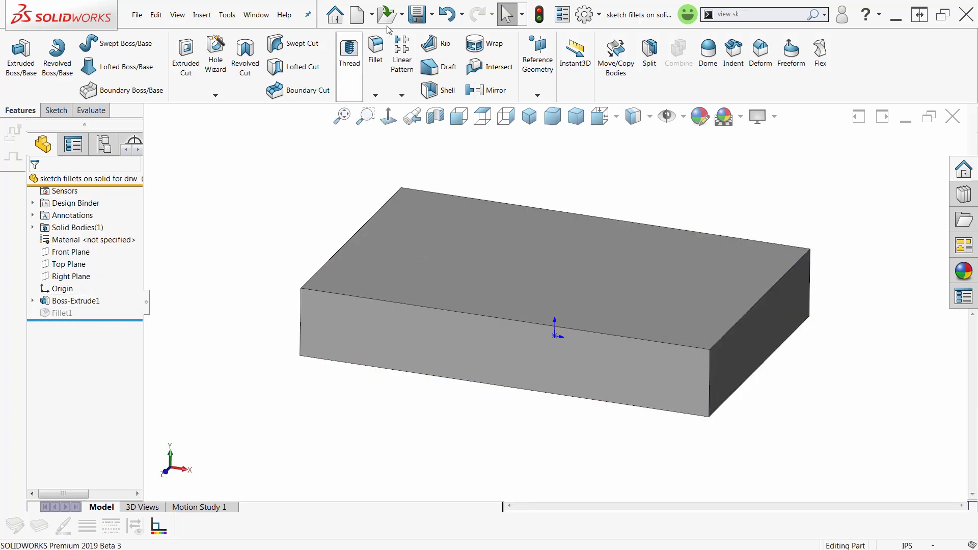
Step: Chamfer all four vertical corner edges at 0.5 in by 45°
{"action": "left_click", "coordinate": [375, 94]}
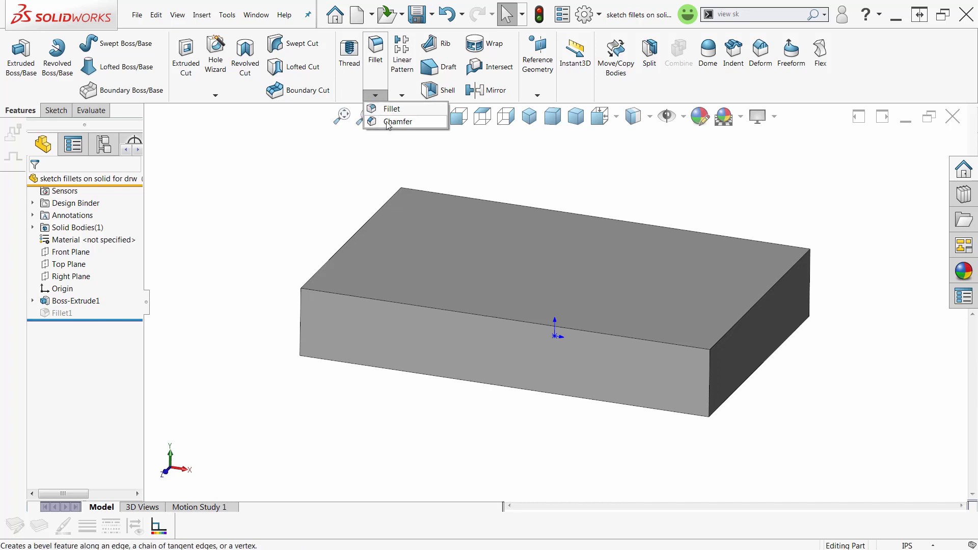
{"action": "left_click", "coordinate": [387, 121]}
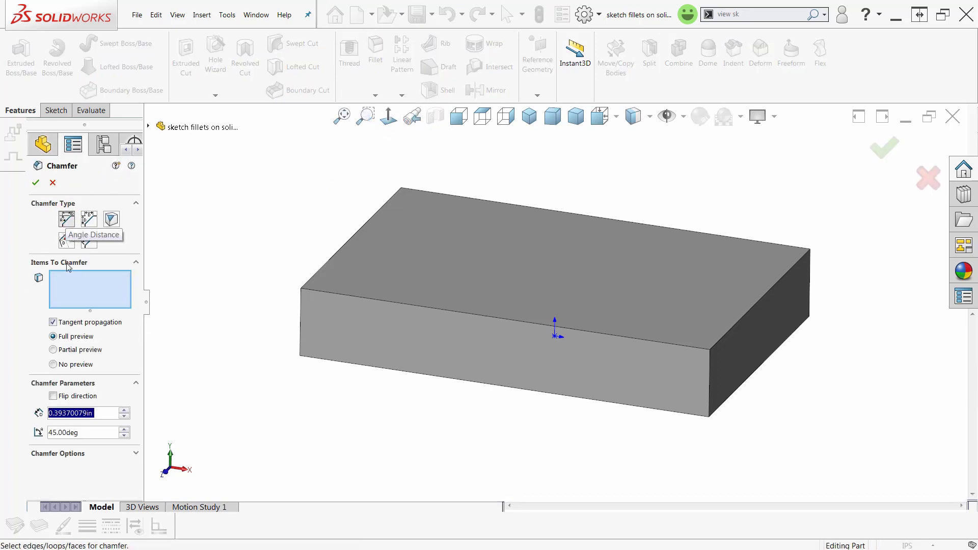
{"action": "type", "text": ".5"}
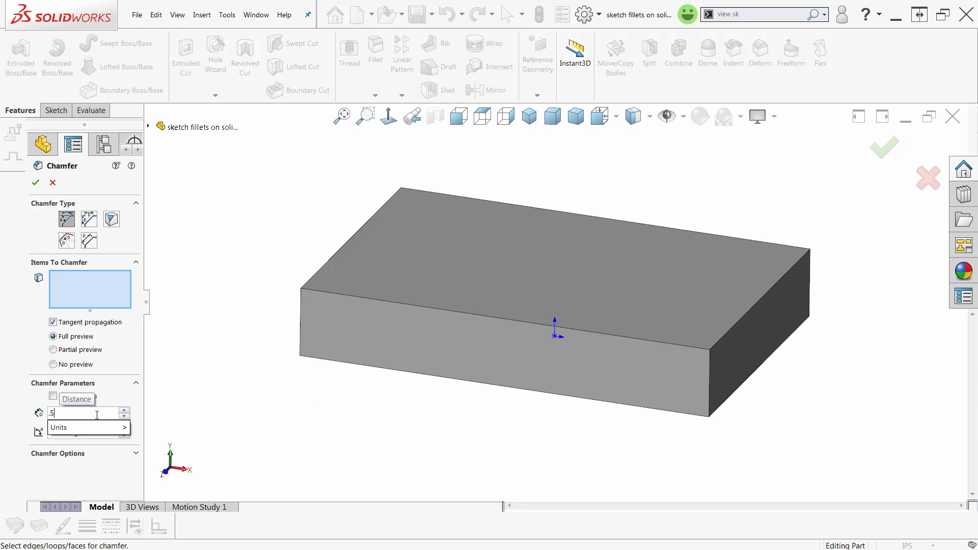
{"action": "key", "text": "Return"}
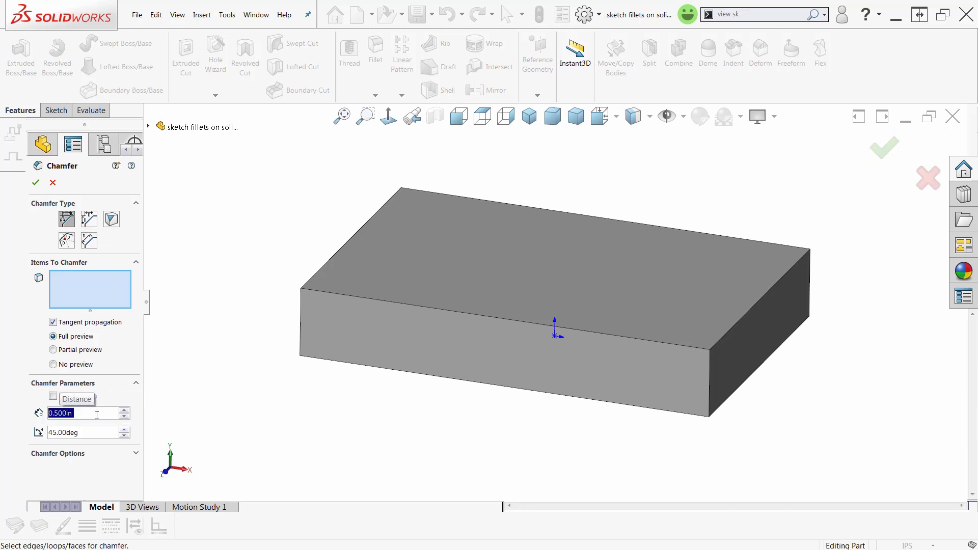
{"action": "left_click", "coordinate": [301, 309]}
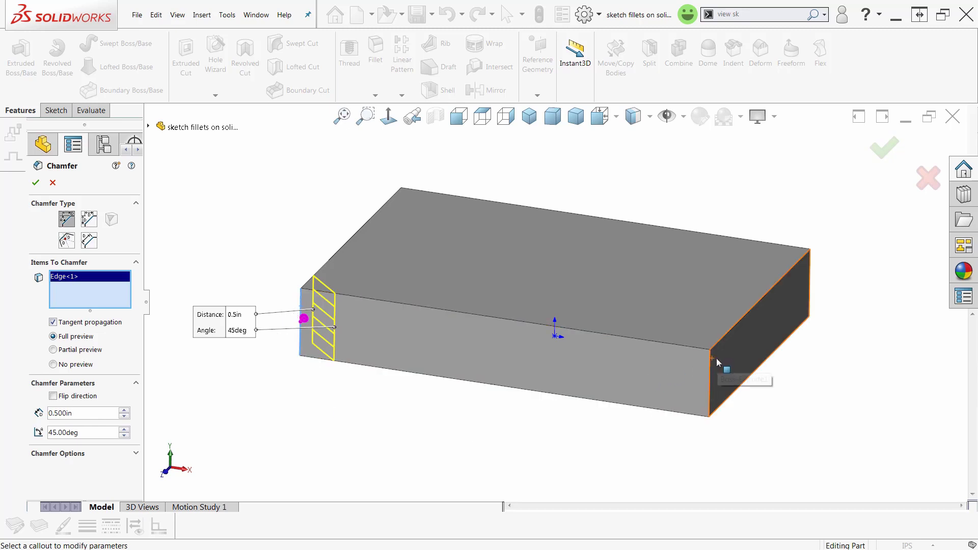
{"action": "left_click", "coordinate": [711, 382]}
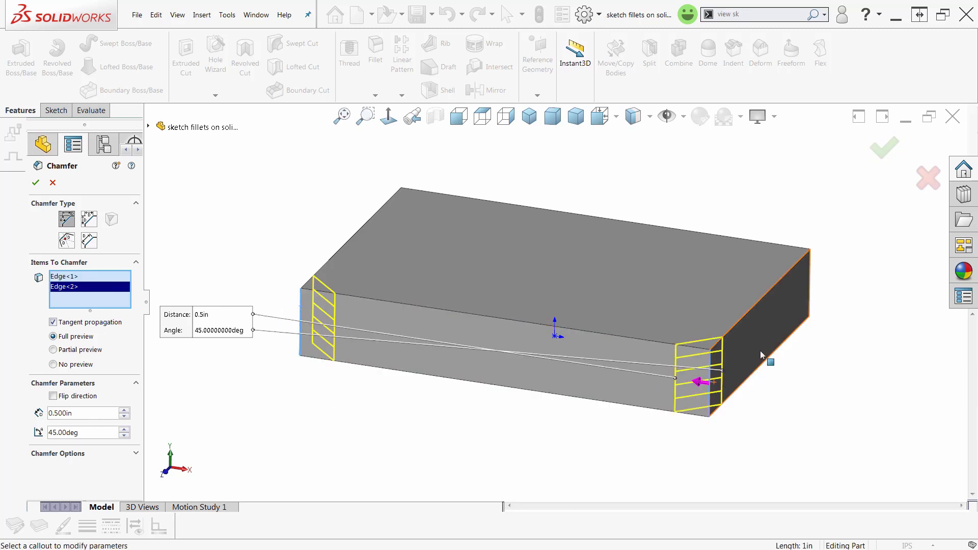
{"action": "left_click", "coordinate": [812, 299]}
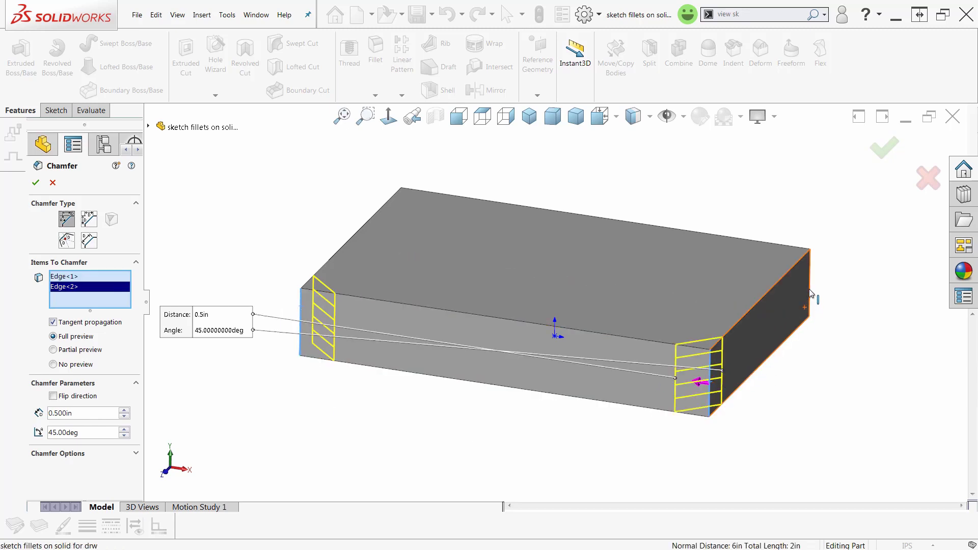
{"action": "left_click", "coordinate": [402, 203]}
{"action": "right_click", "coordinate": [403, 202]}
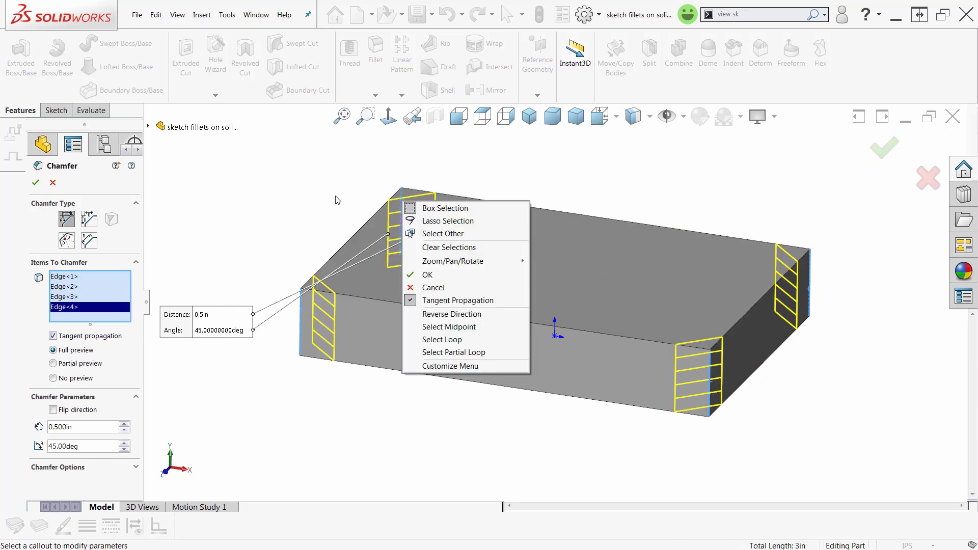
{"action": "left_click", "coordinate": [426, 275]}
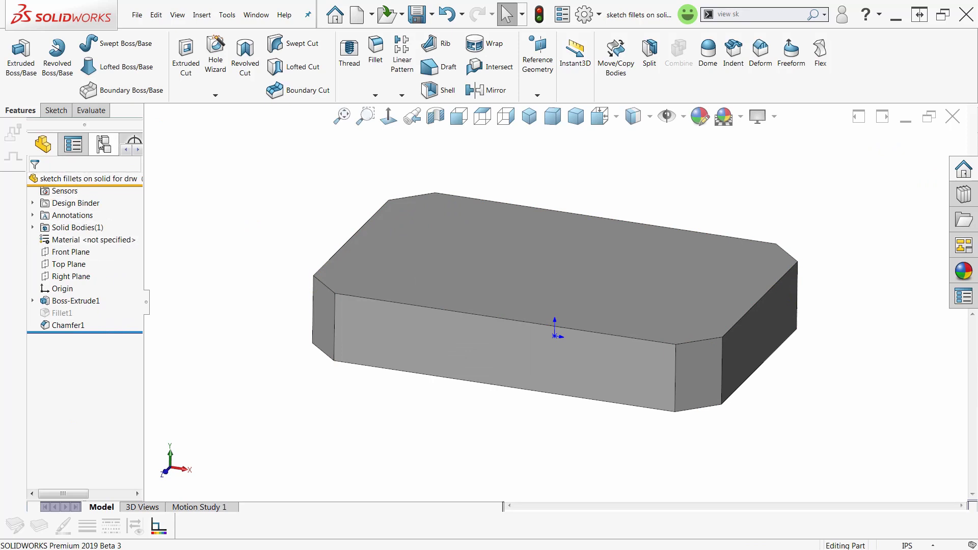
Step: Activate Fillets to check the rounded corners, then switch back to Chamfers
{"action": "left_click", "coordinate": [102, 145]}
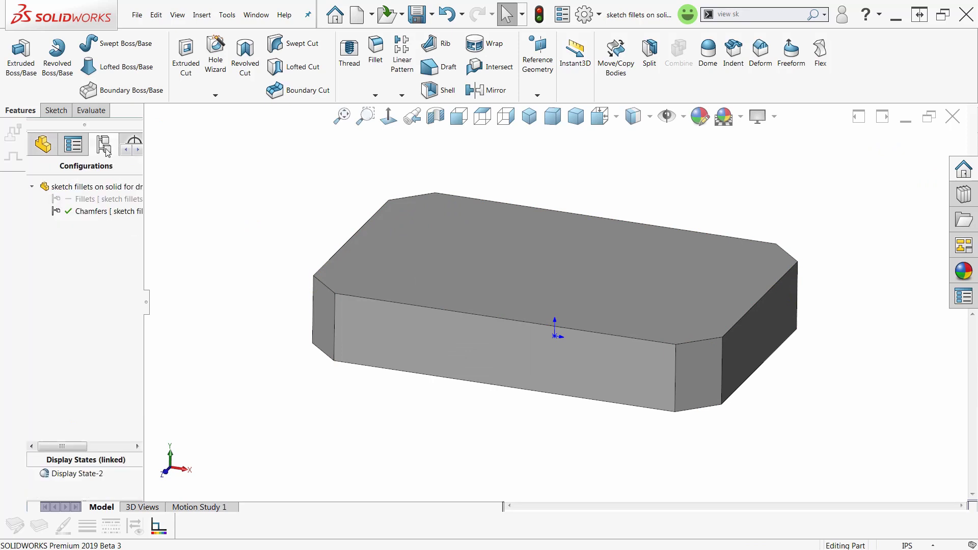
{"action": "double_click", "coordinate": [56, 199]}
{"action": "double_click", "coordinate": [57, 213]}
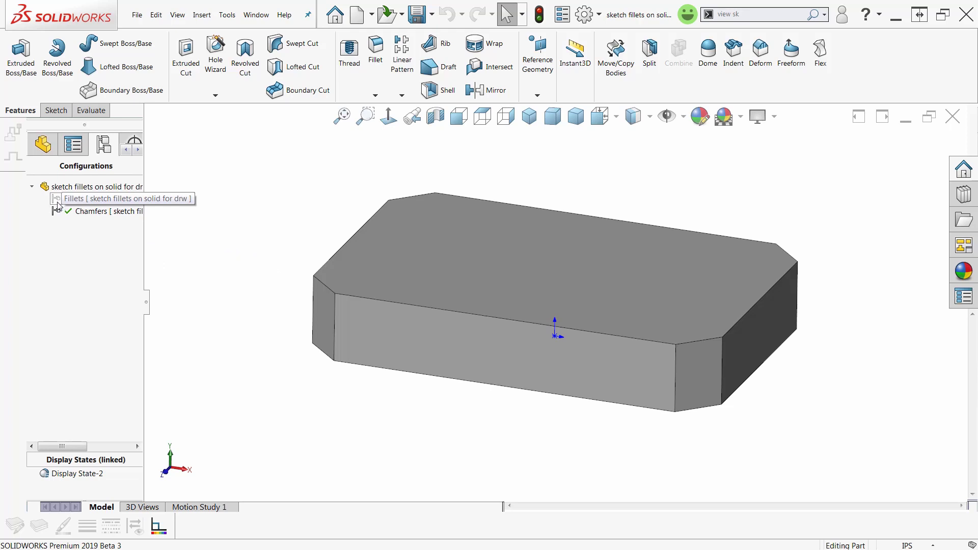
Step: Move to Part4 and rename its Default configuration in place to 'Fillets'
{"action": "key", "text": "ctrl+Tab"}
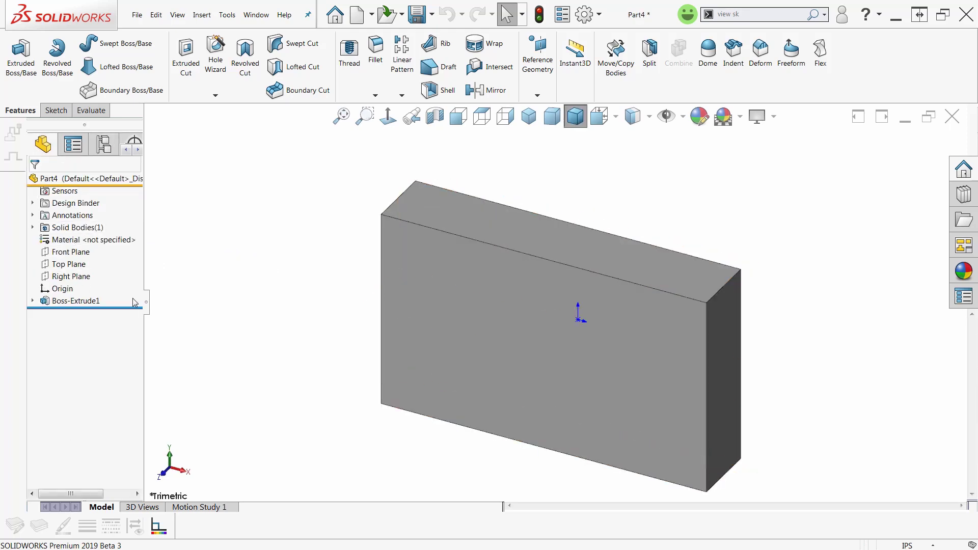
{"action": "left_click", "coordinate": [111, 152]}
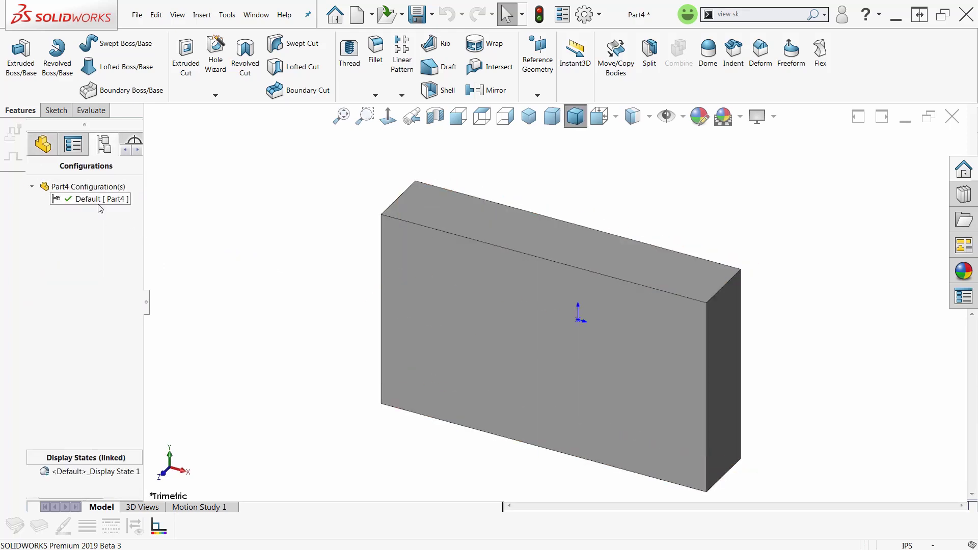
{"action": "left_click", "coordinate": [85, 203]}
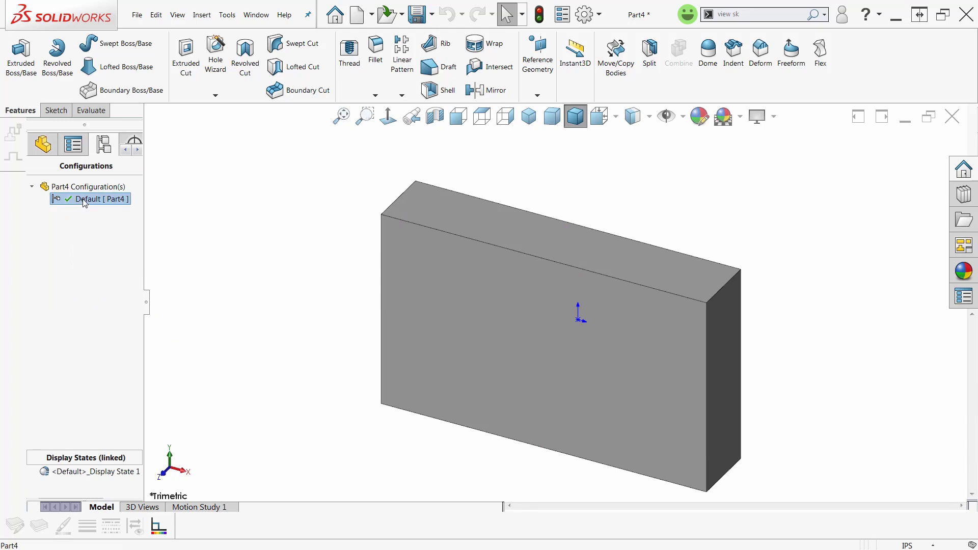
{"action": "left_click", "coordinate": [85, 203]}
{"action": "type", "text": "F"}
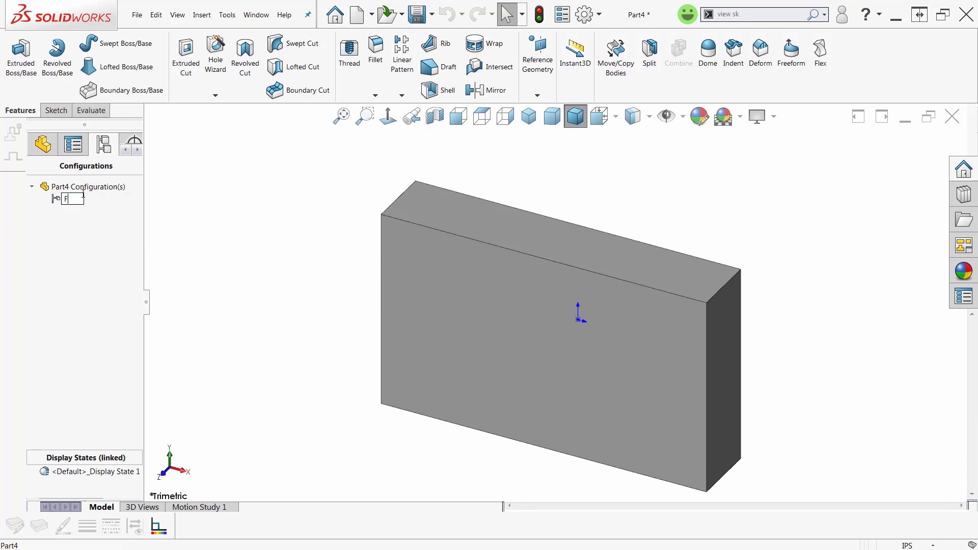
{"action": "type", "text": "illets"}
{"action": "left_click", "coordinate": [74, 243]}
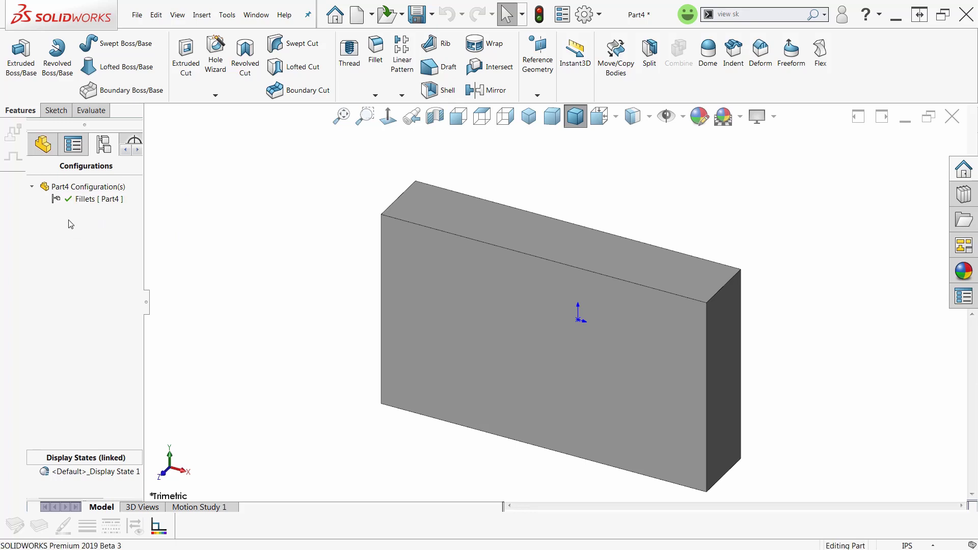
Step: Add a Part4 configuration named 'Chamfers', then reactivate the Fillets configuration
{"action": "right_click", "coordinate": [81, 247]}
{"action": "left_click", "coordinate": [109, 250]}
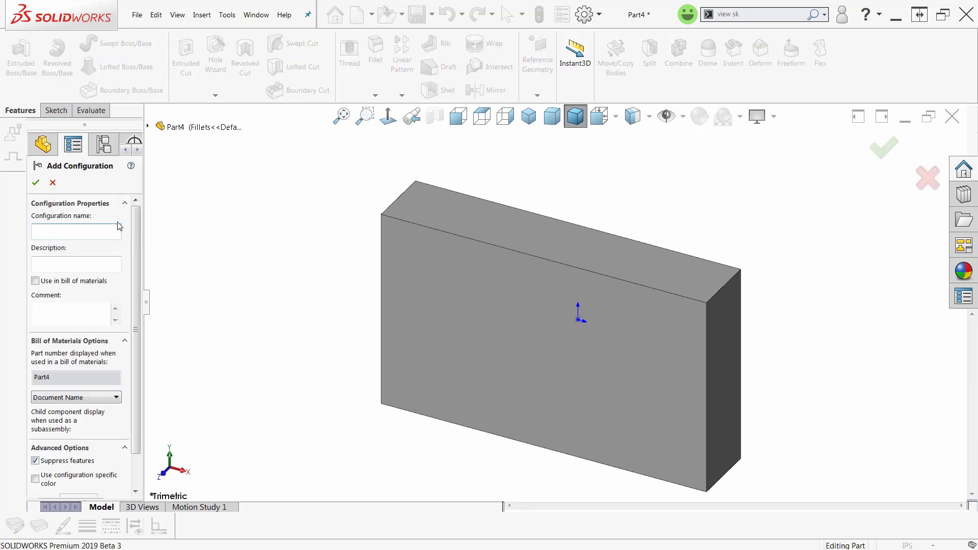
{"action": "type", "text": "Chamfers"}
{"action": "key", "text": "Return"}
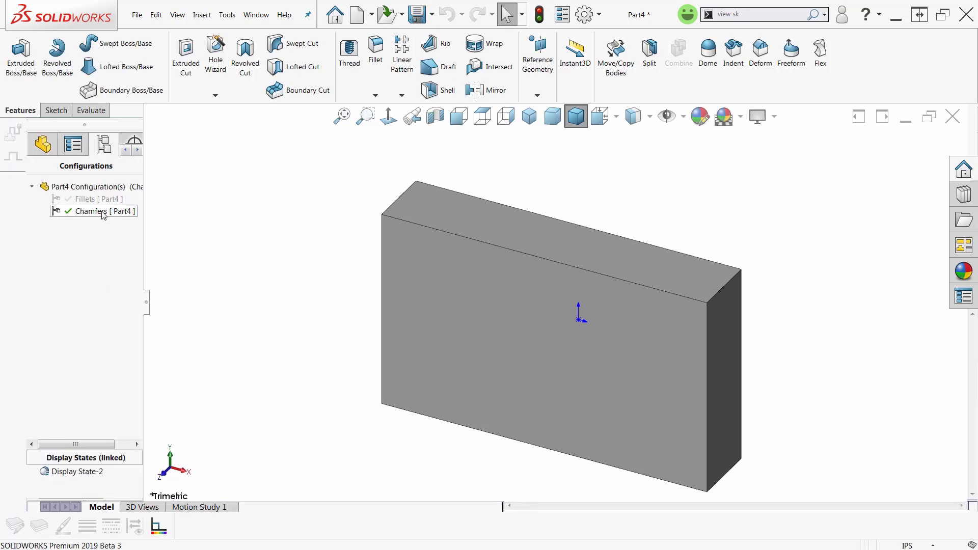
{"action": "double_click", "coordinate": [57, 199]}
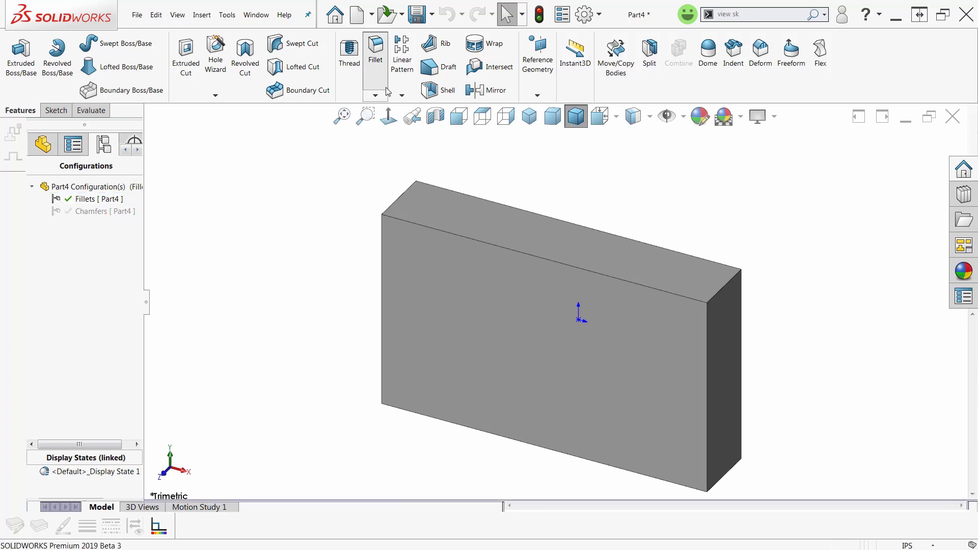
Step: Fillet Part4's four short corner edges at 0.1in, then activate the Chamfers configuration
{"action": "left_click", "coordinate": [375, 51]}
{"action": "left_click", "coordinate": [414, 185]}
{"action": "left_click", "coordinate": [427, 172]}
{"action": "right_click", "coordinate": [433, 172]}
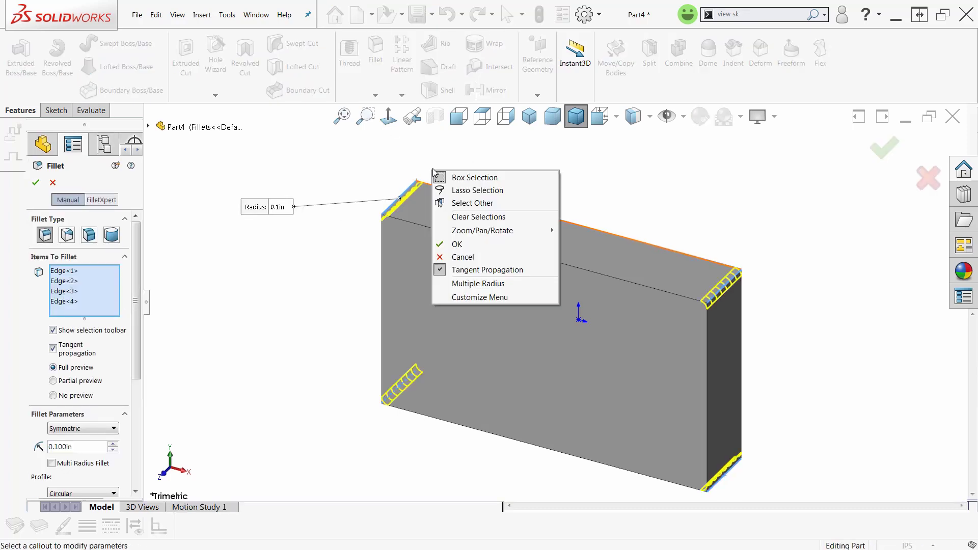
{"action": "left_click", "coordinate": [457, 244]}
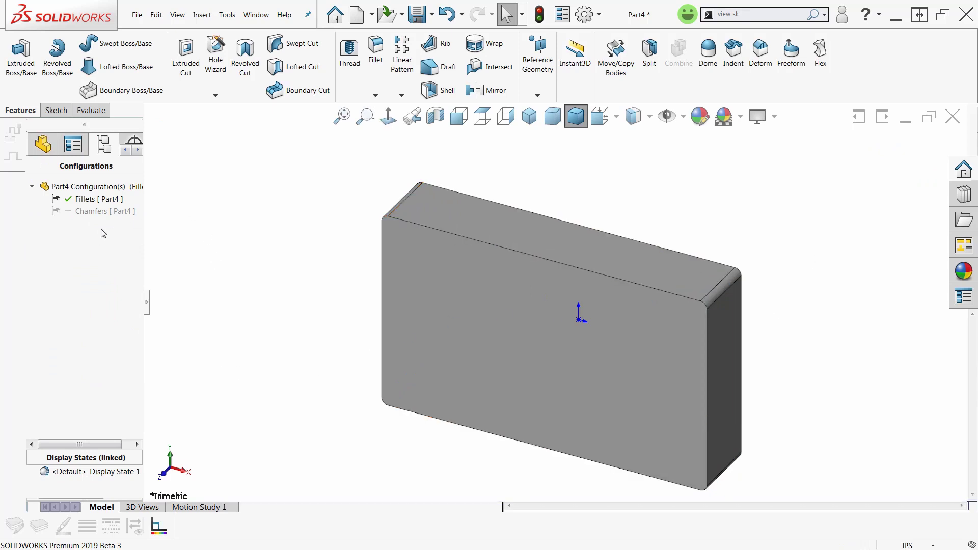
{"action": "double_click", "coordinate": [74, 213]}
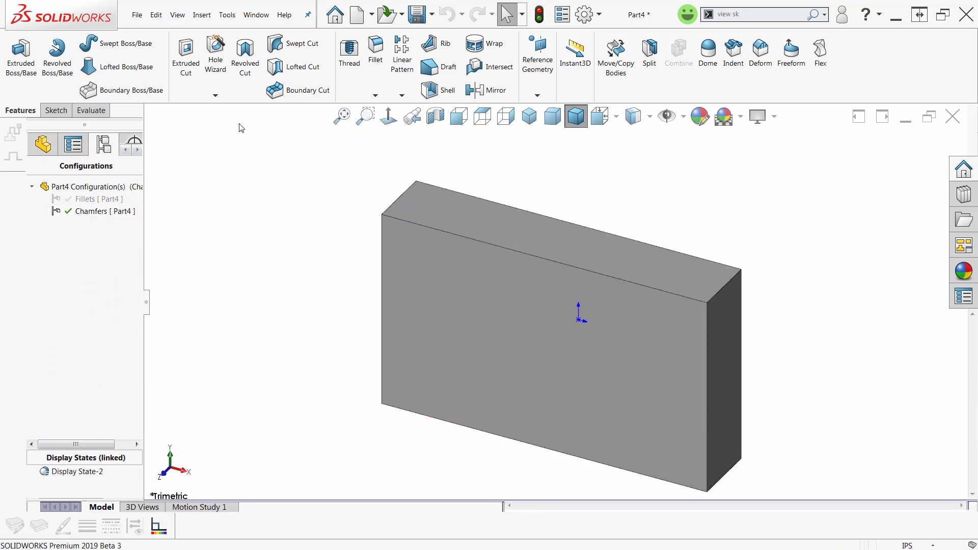
Step: Chamfer the four short corner edges of Part4 at 0.3in distance and 45°
{"action": "left_click", "coordinate": [375, 95]}
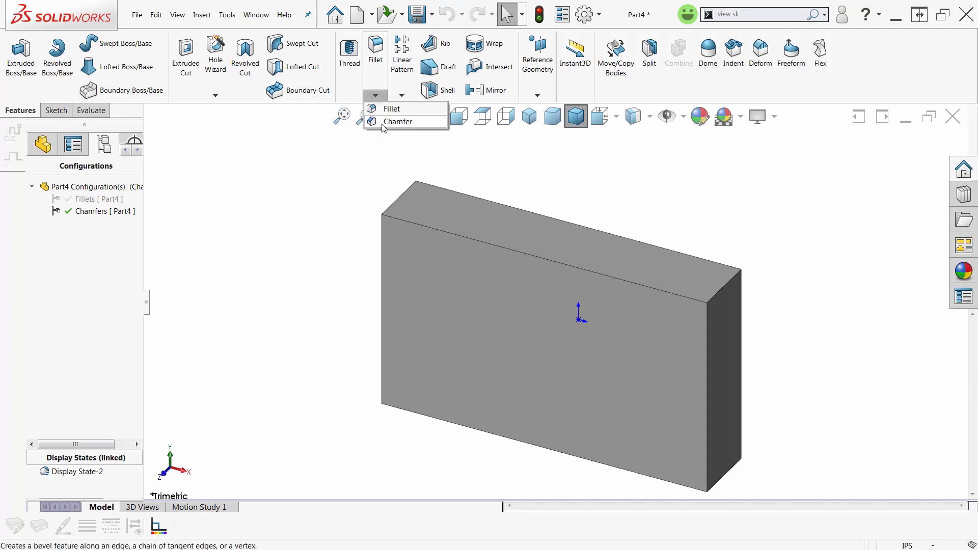
{"action": "left_click", "coordinate": [392, 121]}
{"action": "left_click", "coordinate": [402, 191]}
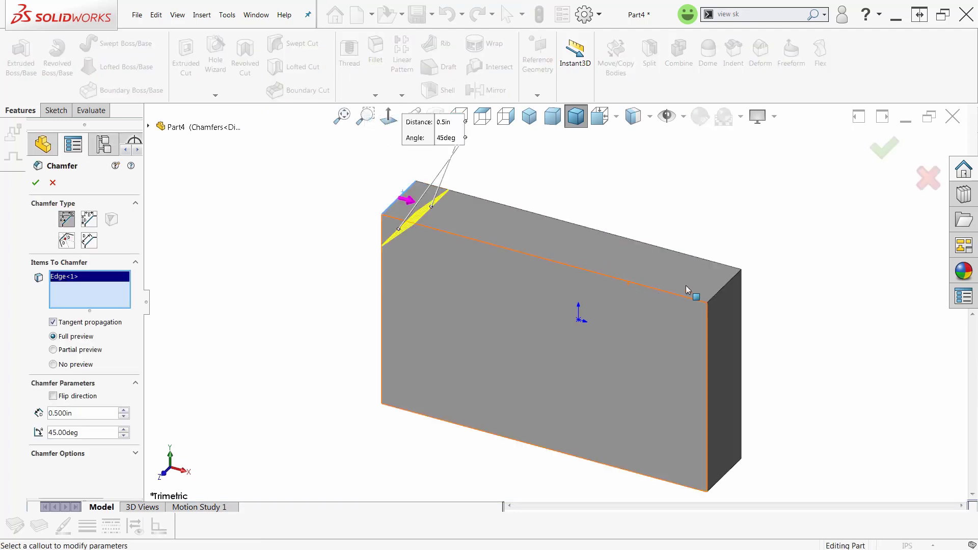
{"action": "left_click", "coordinate": [715, 296]}
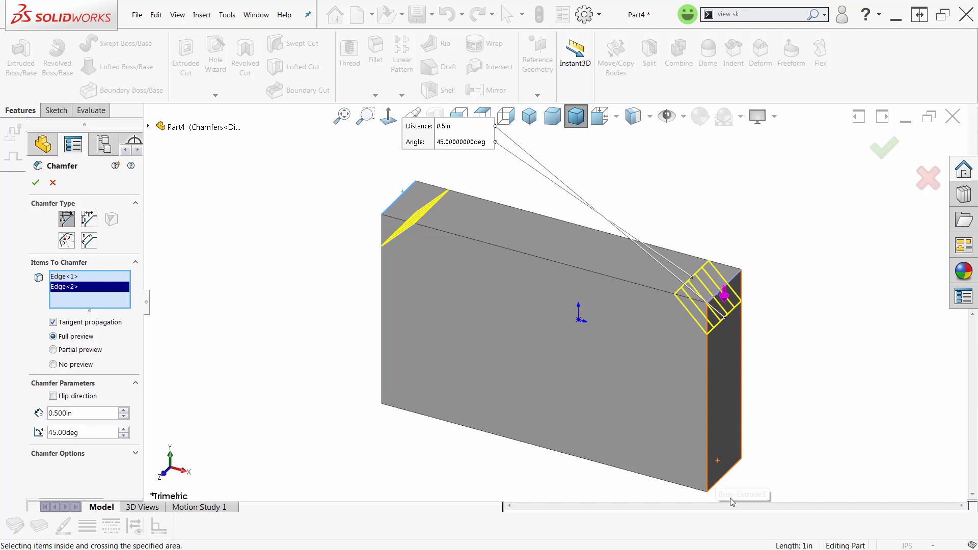
{"action": "left_click", "coordinate": [724, 475]}
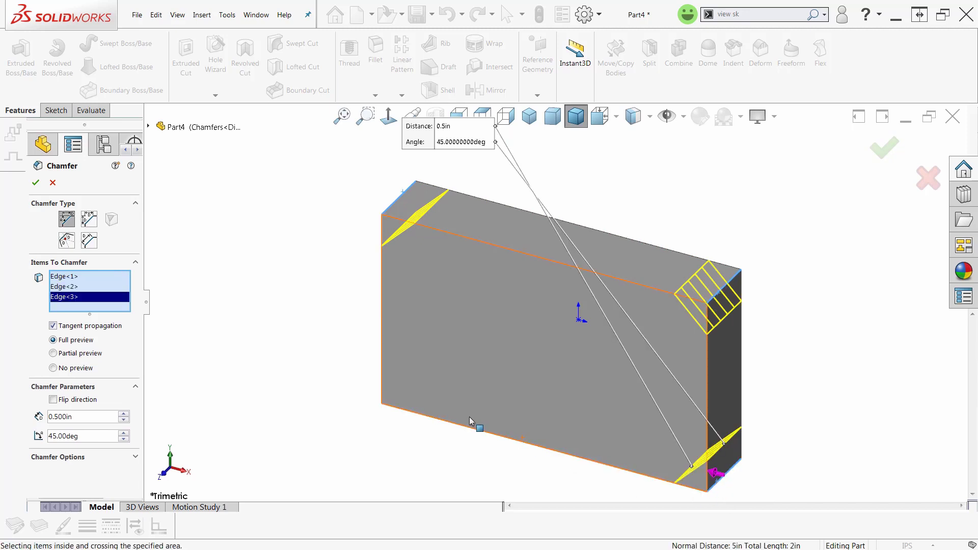
{"action": "left_click", "coordinate": [392, 398]}
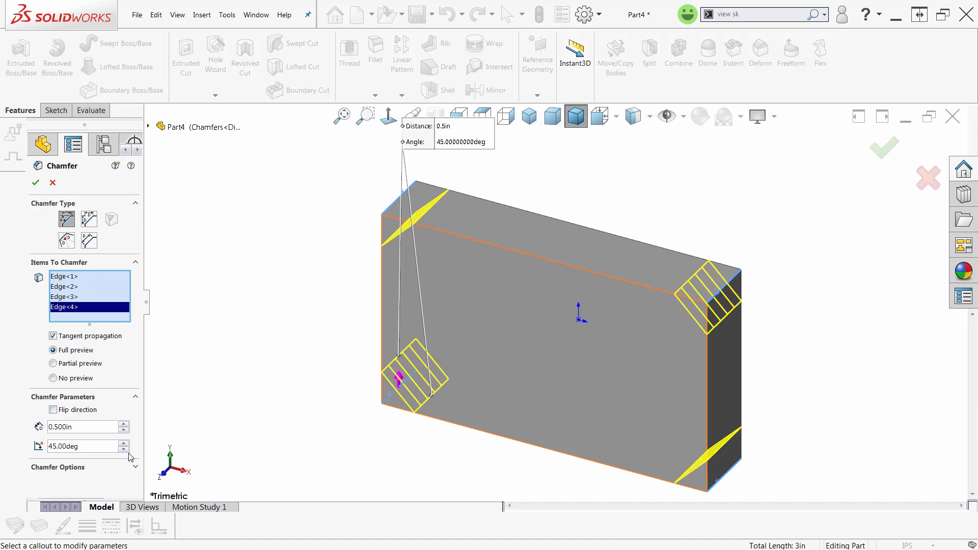
{"action": "left_click", "coordinate": [124, 430]}
{"action": "left_click", "coordinate": [124, 430]}
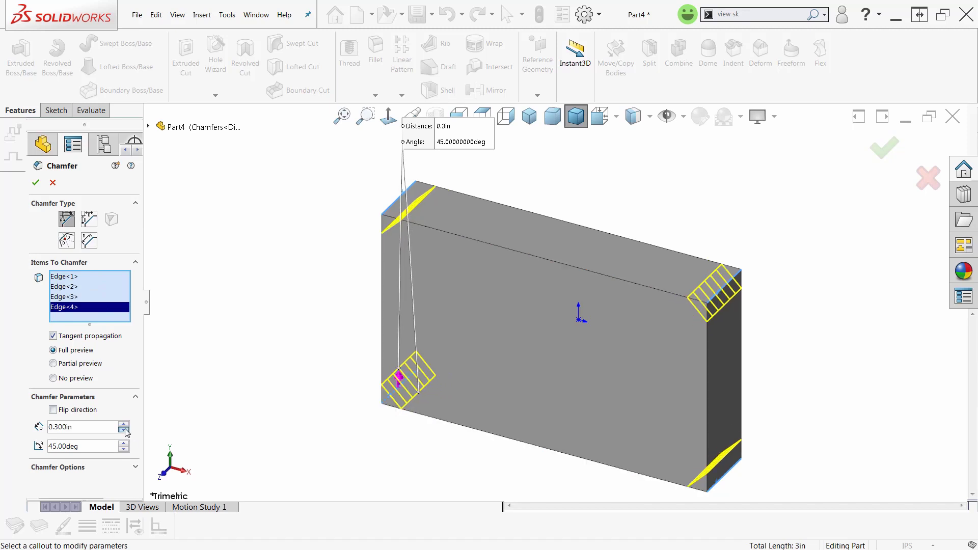
{"action": "left_click", "coordinate": [36, 182]}
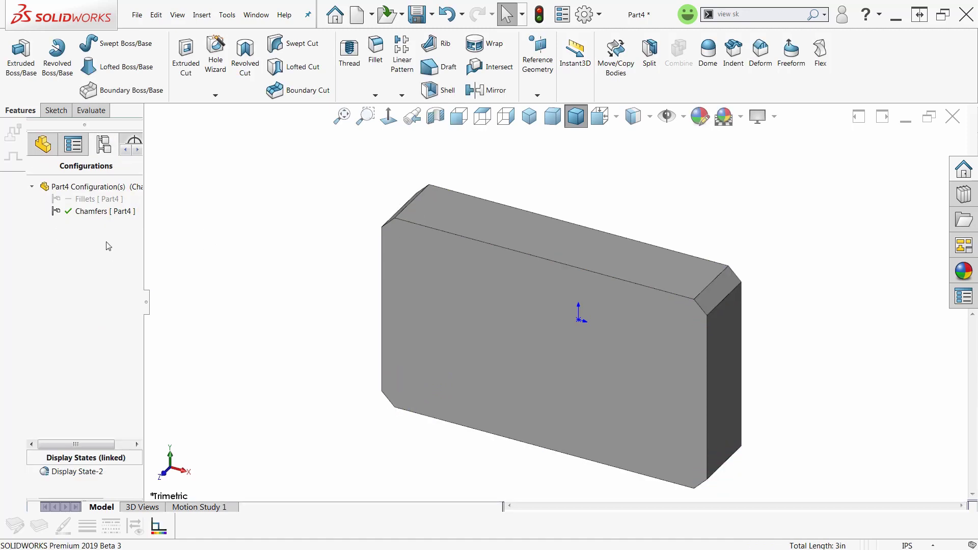
{"action": "double_click", "coordinate": [54, 199]}
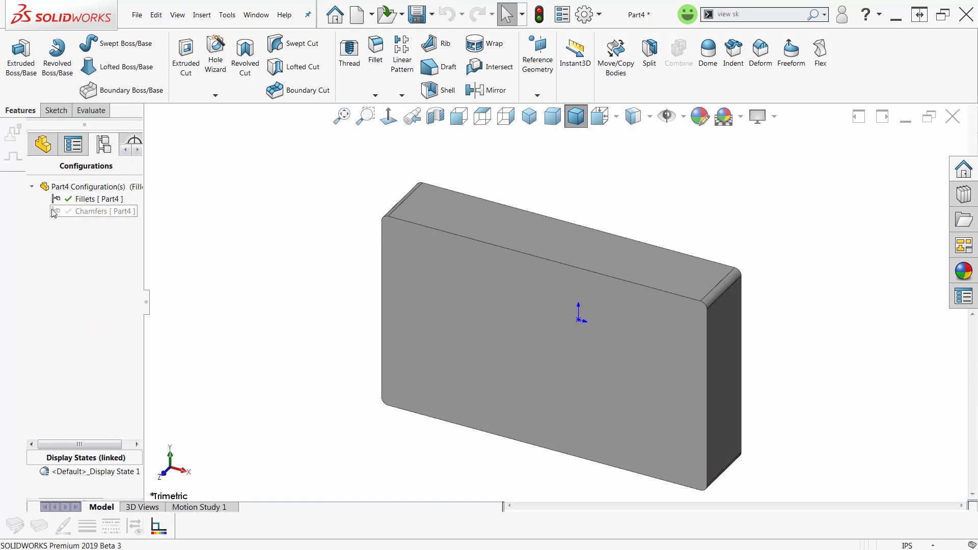
{"action": "double_click", "coordinate": [86, 211]}
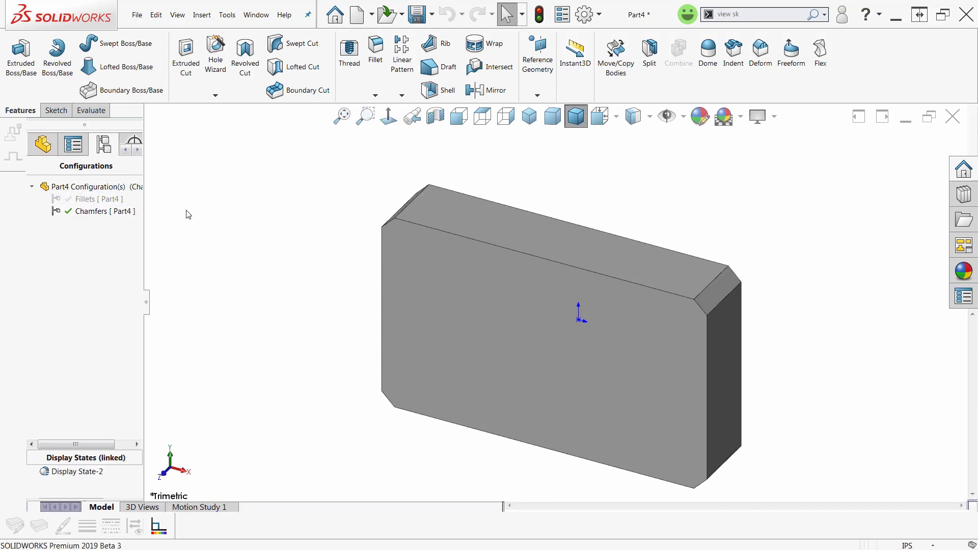